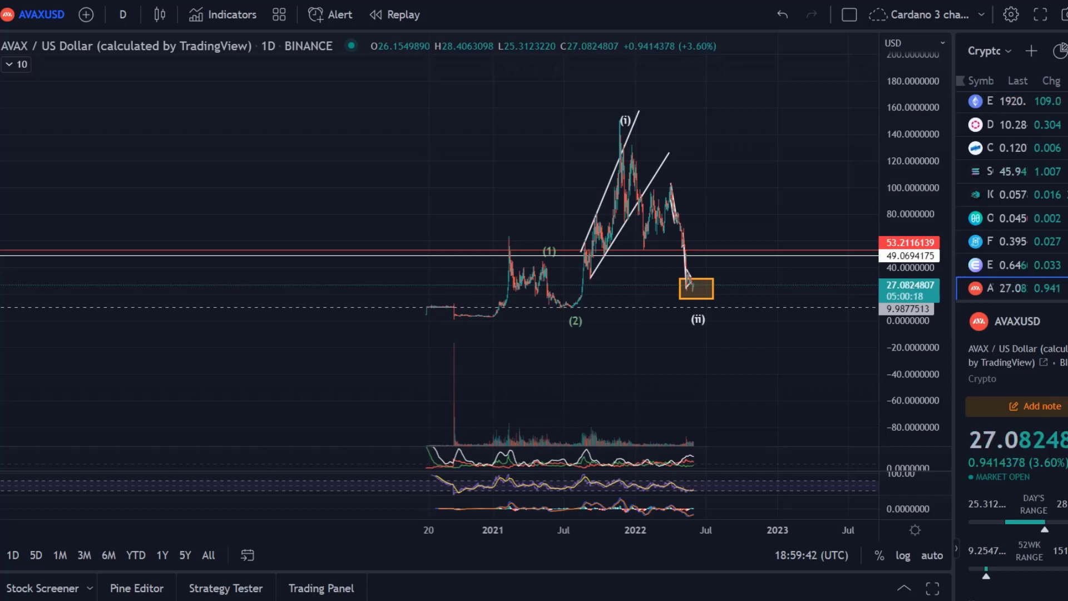
Zoom and pan the daily chart to show recent months and the May price drop
scroll(748, 224, "up", 3)
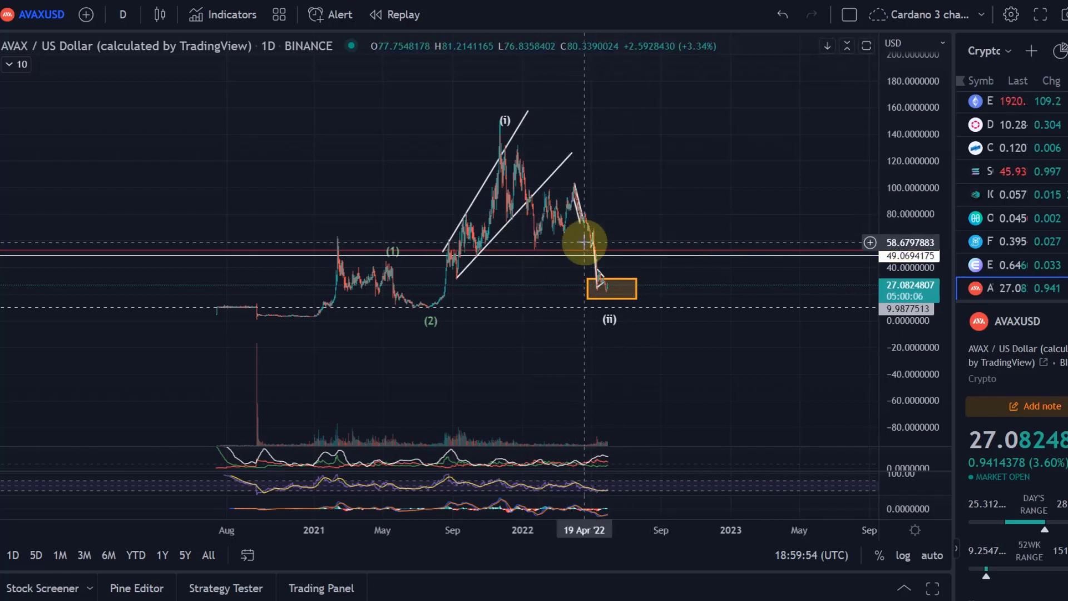
left_click_drag(897, 296, 920, 293)
scroll(722, 190, "up", 4)
left_click_drag(579, 205, 946, 187)
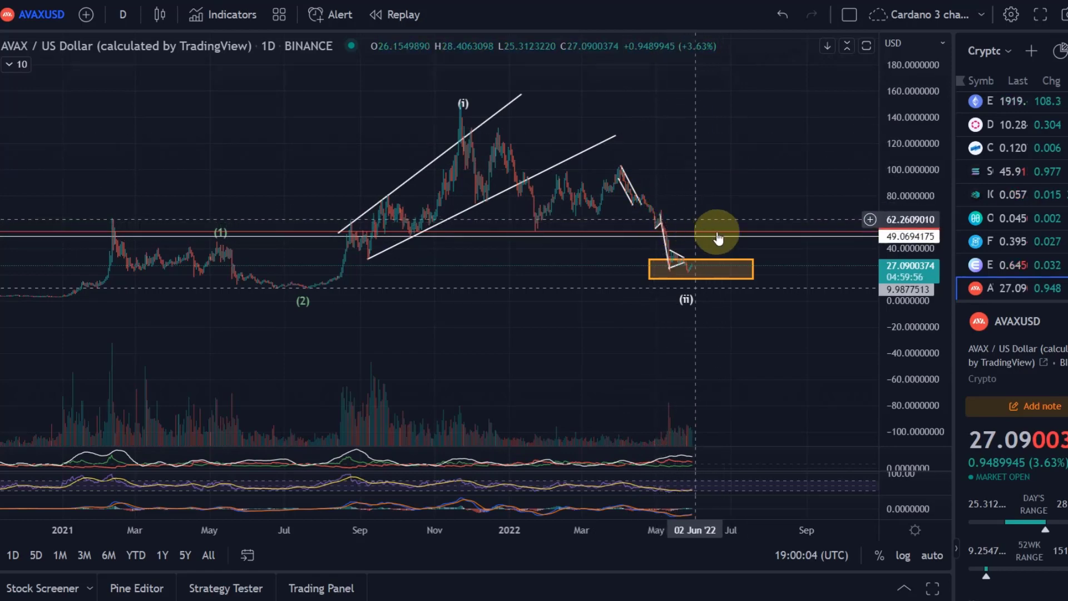
left_click_drag(912, 266, 925, 203)
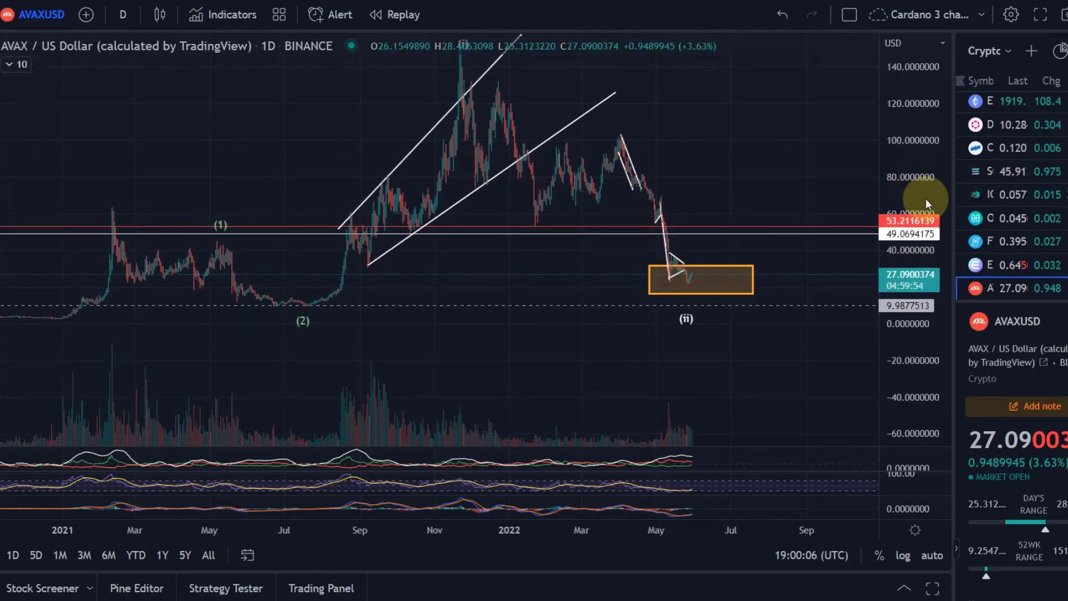
scroll(662, 172, "up", 3)
scroll(863, 152, "left", 5)
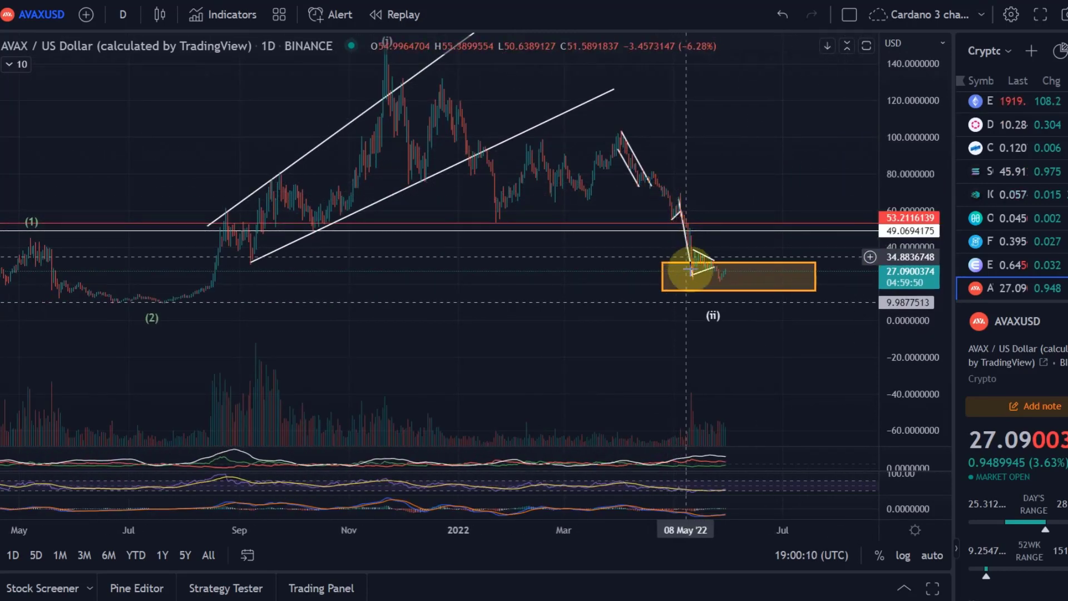
left_click_drag(774, 167, 825, 214)
scroll(825, 214, "down", 5)
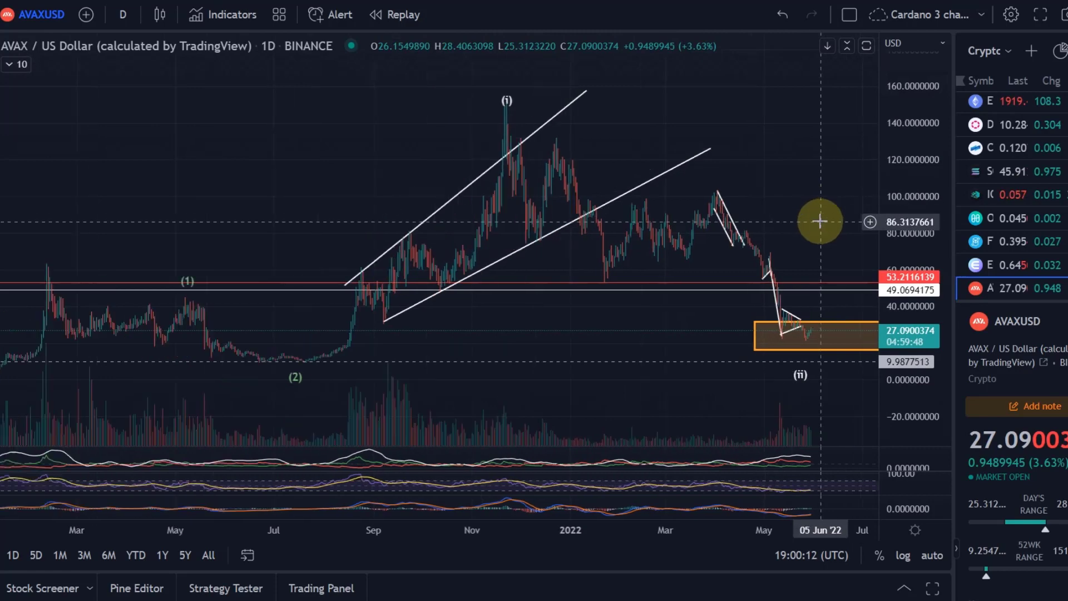
left_click_drag(788, 163, 727, 140)
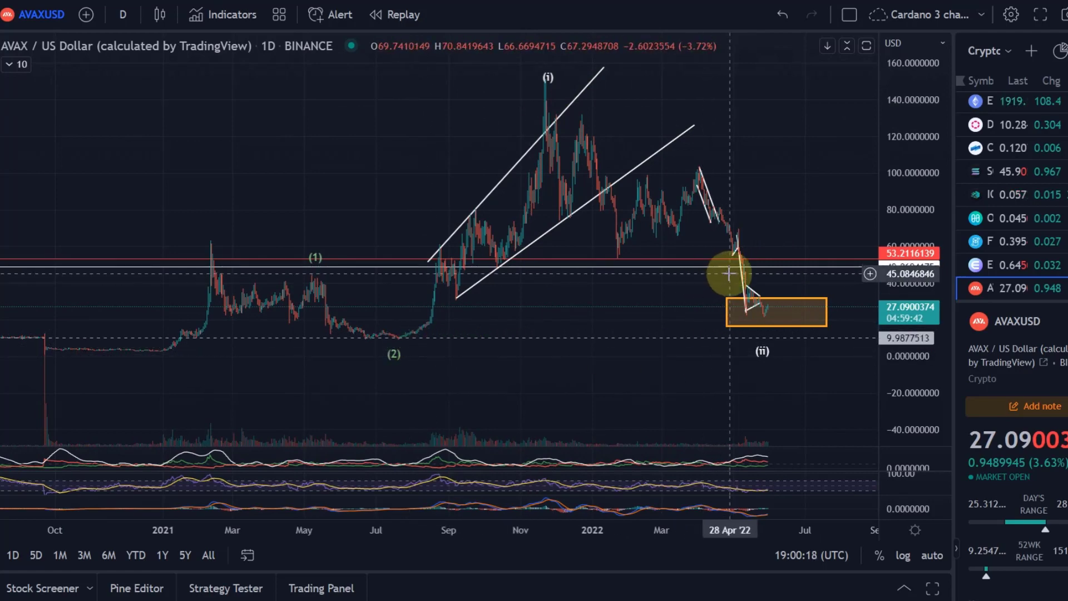
Frame February through June around the orange zone and bring up the interval list
left_click(779, 327)
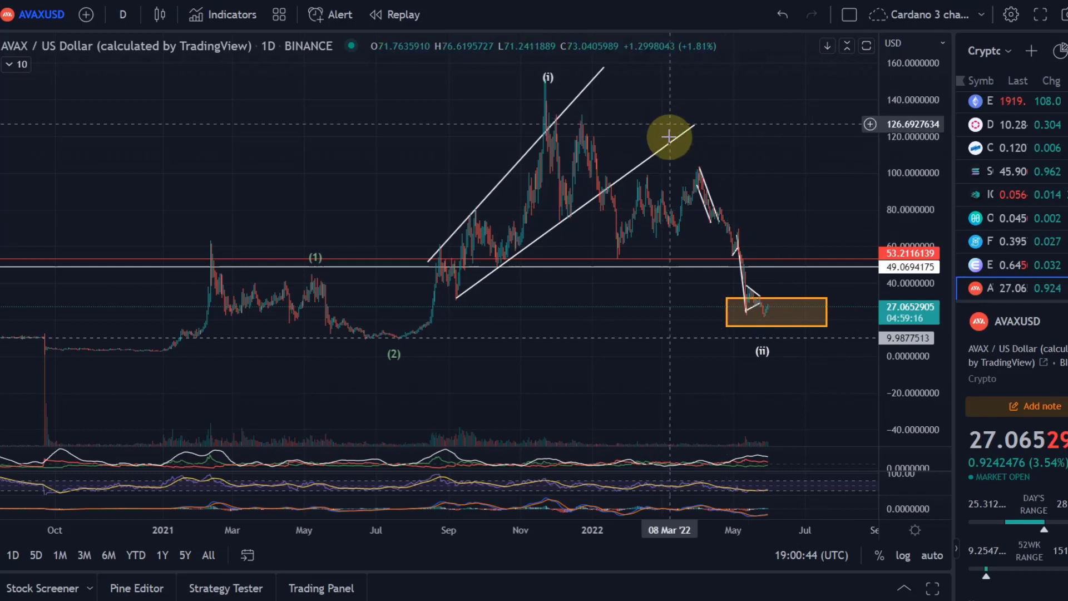
left_click(790, 315)
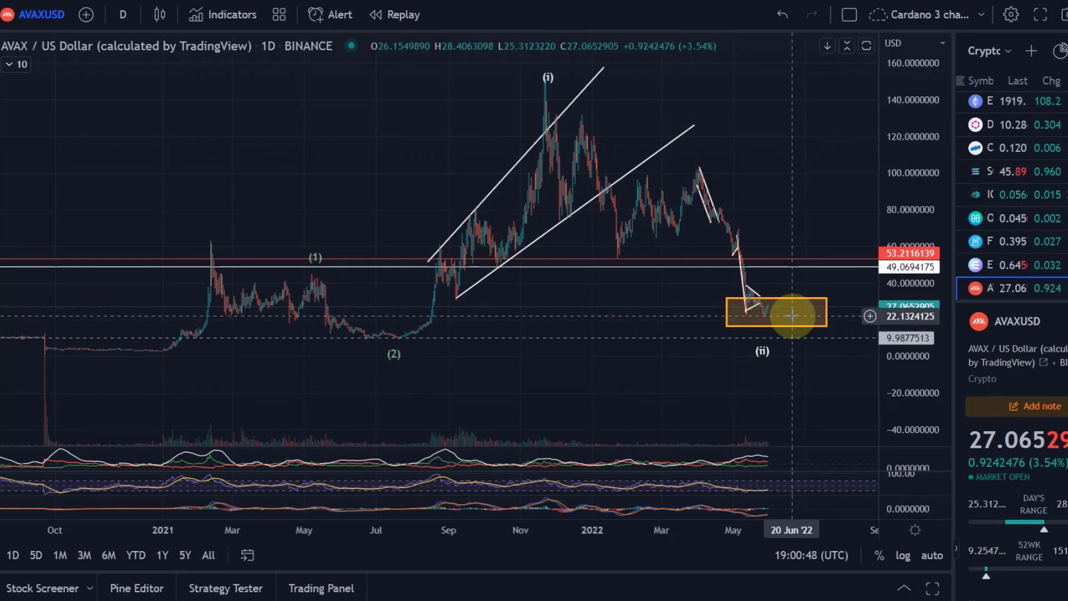
scroll(784, 315, "up", 10)
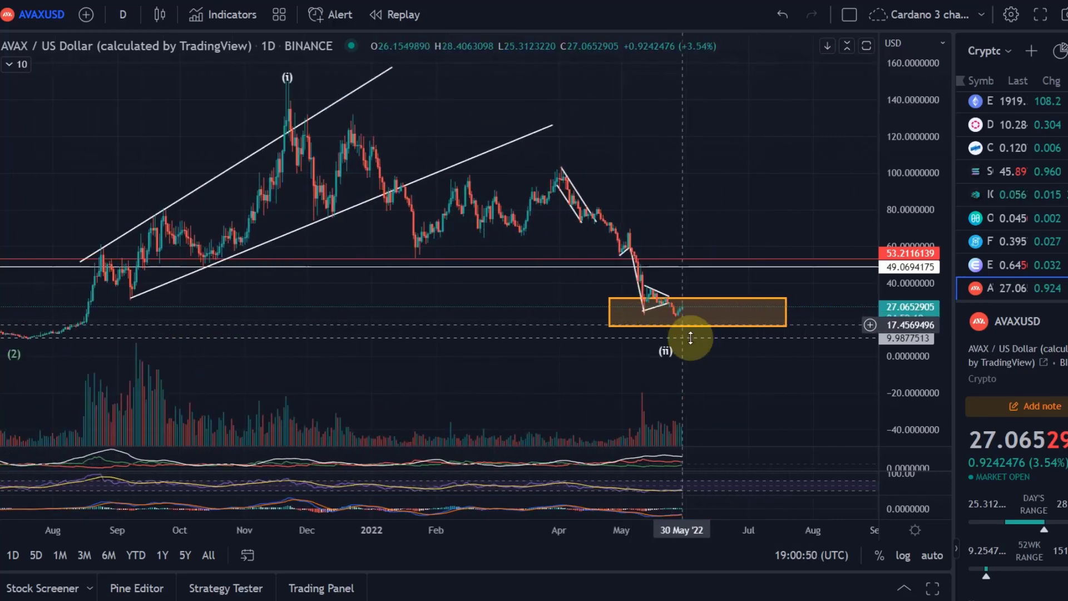
left_click_drag(424, 358, 912, 331)
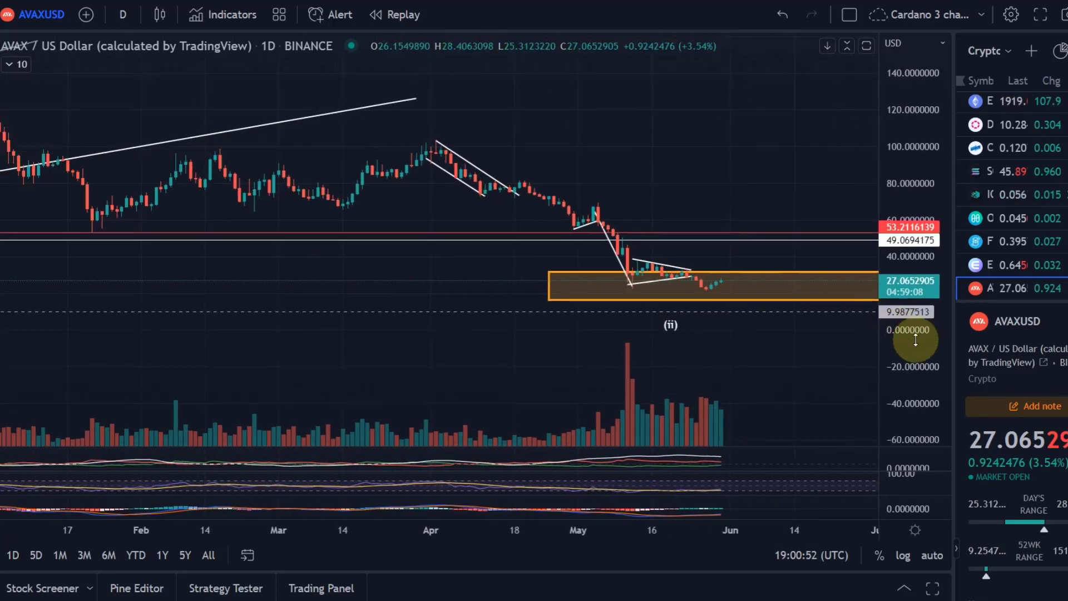
left_click_drag(760, 305, 813, 169)
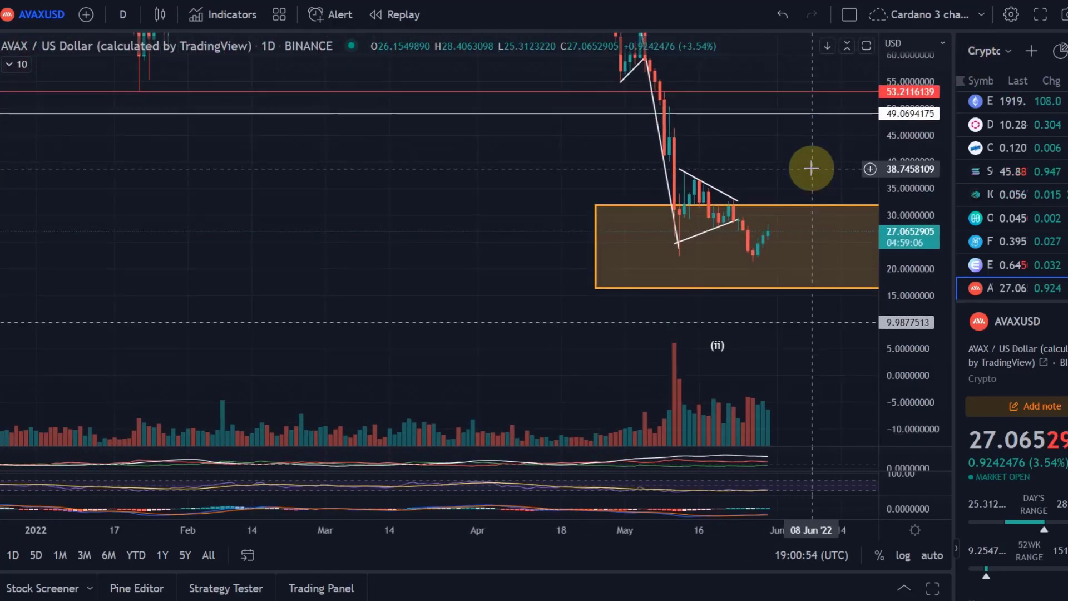
left_click(734, 215)
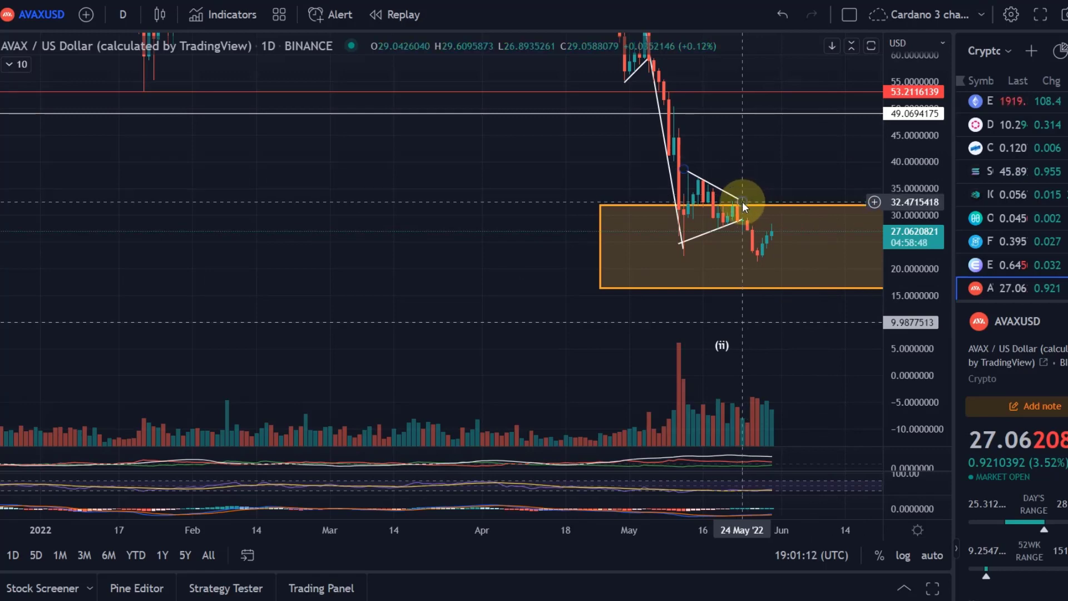
left_click(123, 21)
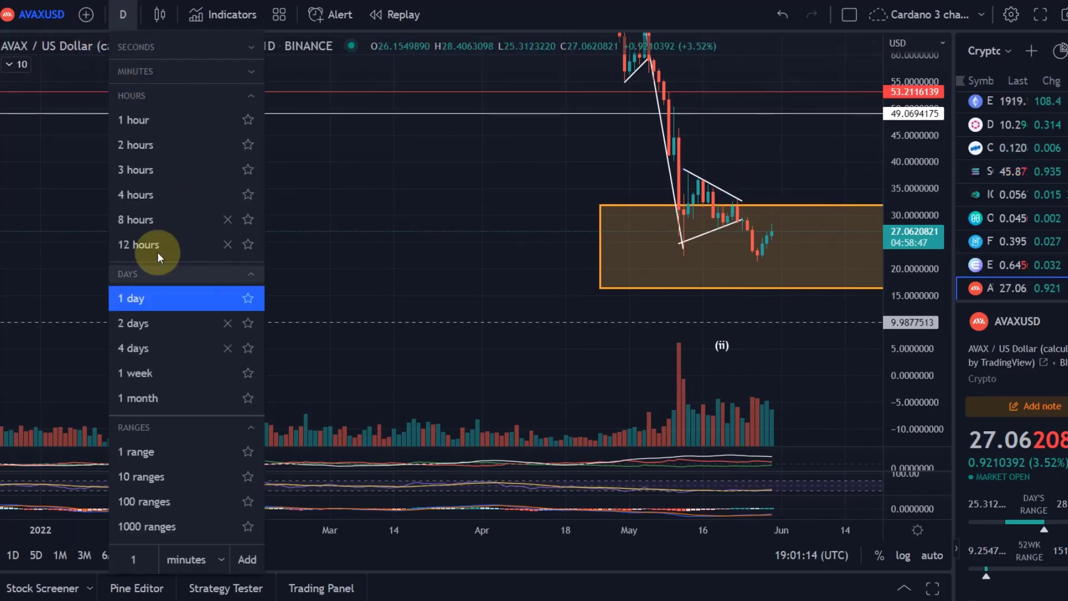
Switch to 4-hour candles, stretch the price scale around the orange zone, and open the Patterns tools
left_click(159, 196)
scroll(710, 269, "down", 5)
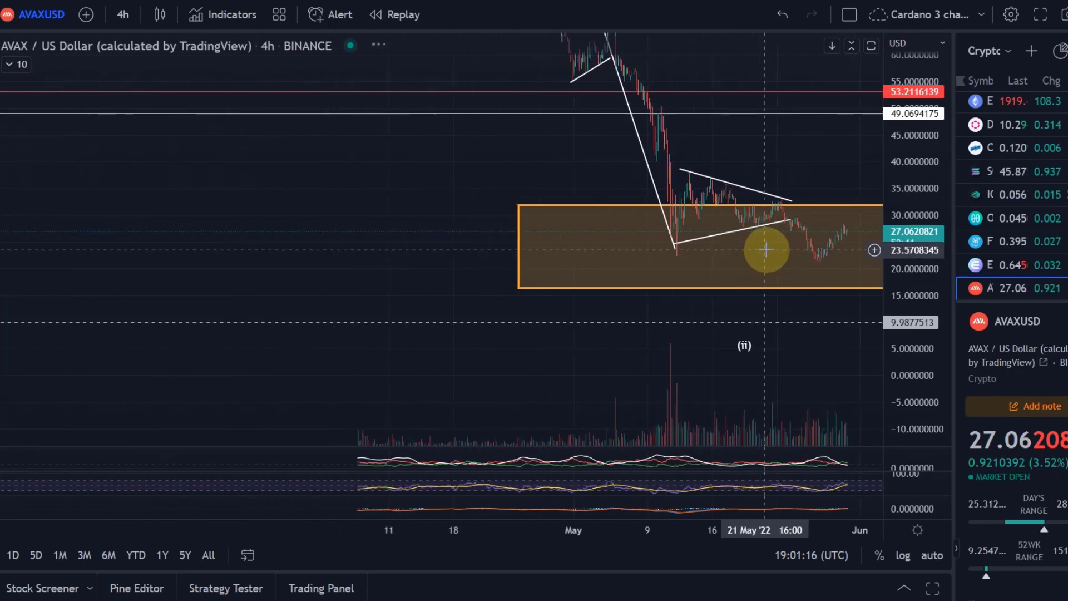
scroll(834, 157, "down", 5)
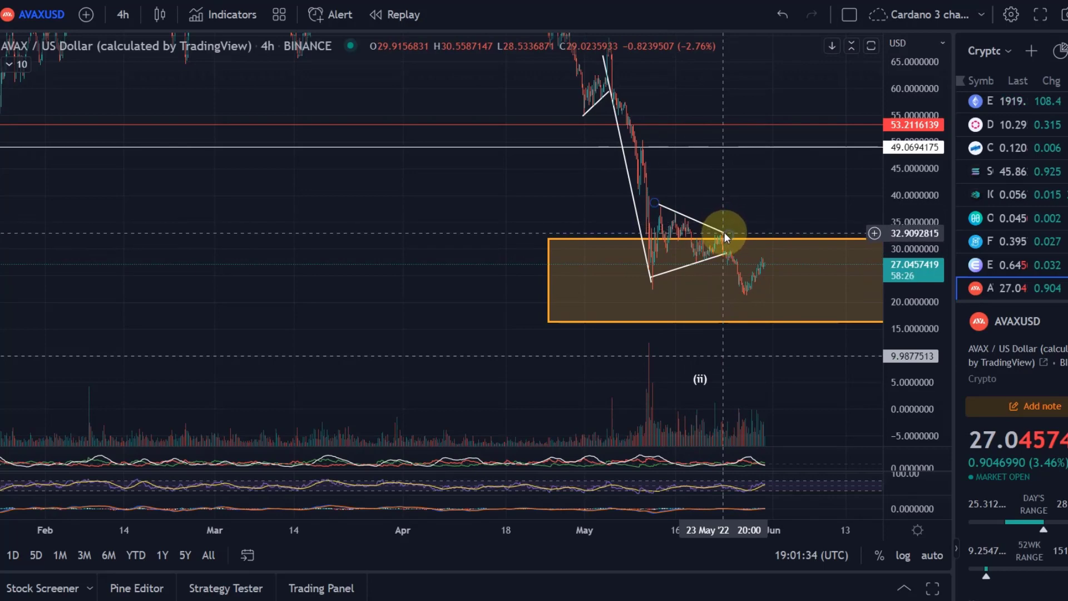
left_click_drag(731, 269, 677, 238)
left_click(679, 273)
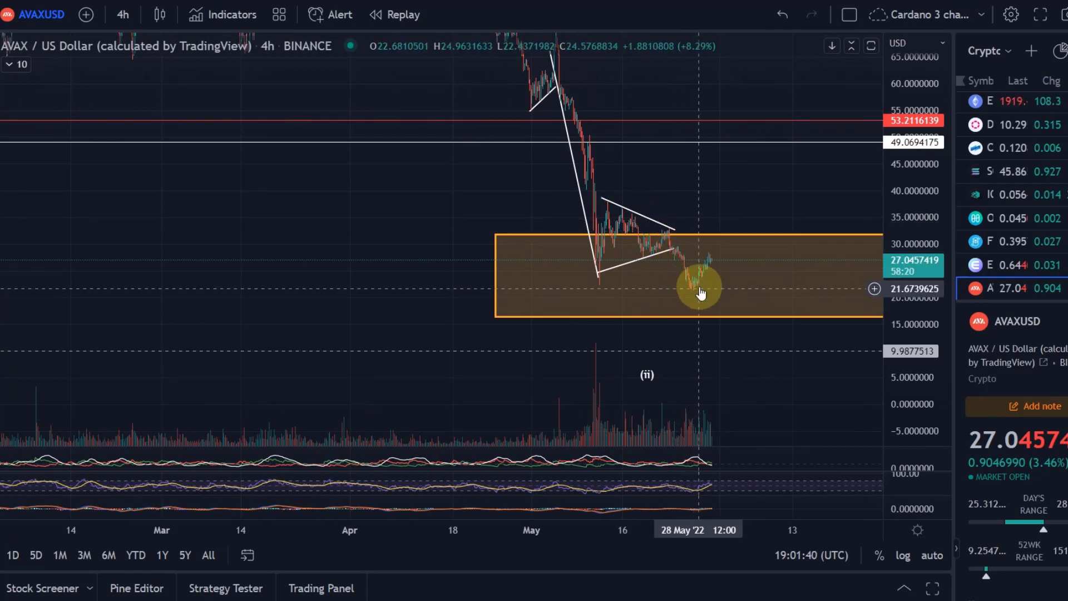
scroll(713, 252, "up", 3)
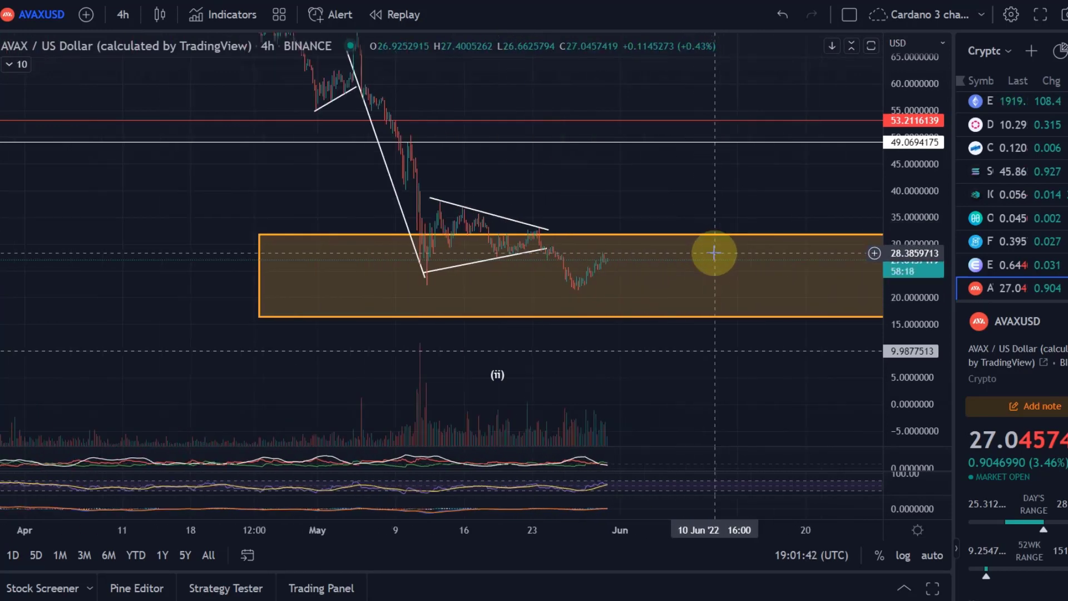
left_click_drag(893, 292, 888, 113)
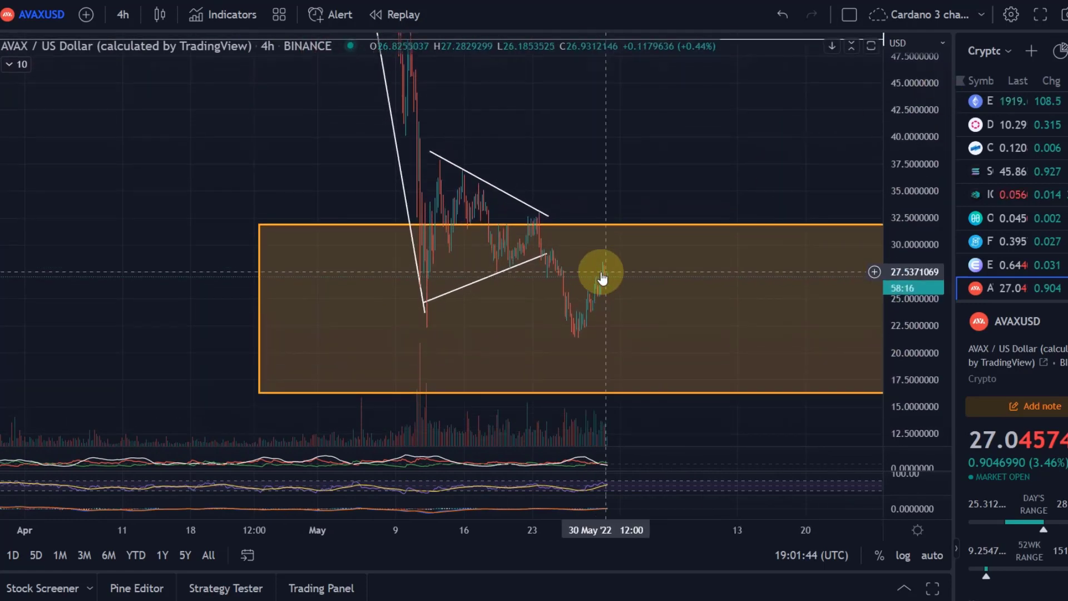
left_click(7, 186)
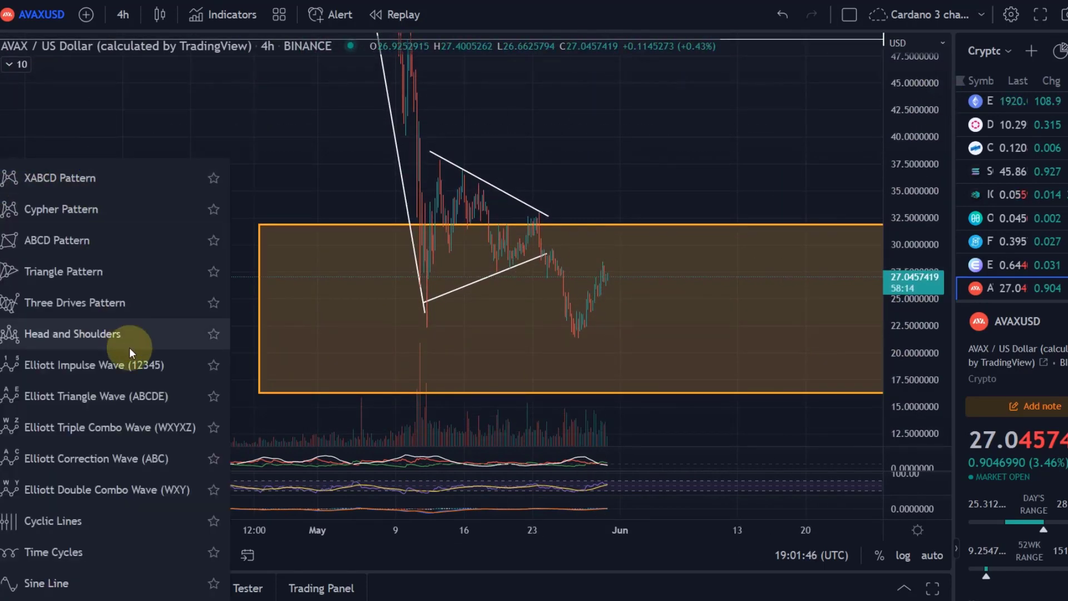
Draw an Elliott Impulse Wave (12345) from the triangle apex down to (v) below the orange zone
left_click(128, 366)
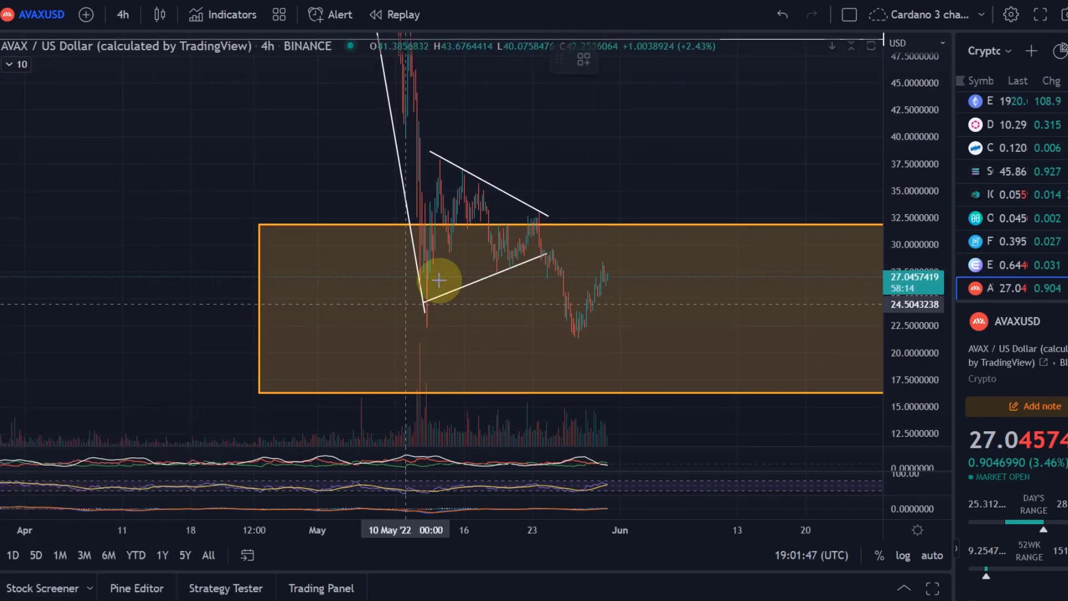
left_click(539, 215)
left_click(574, 336)
left_click(600, 256)
left_click(680, 412)
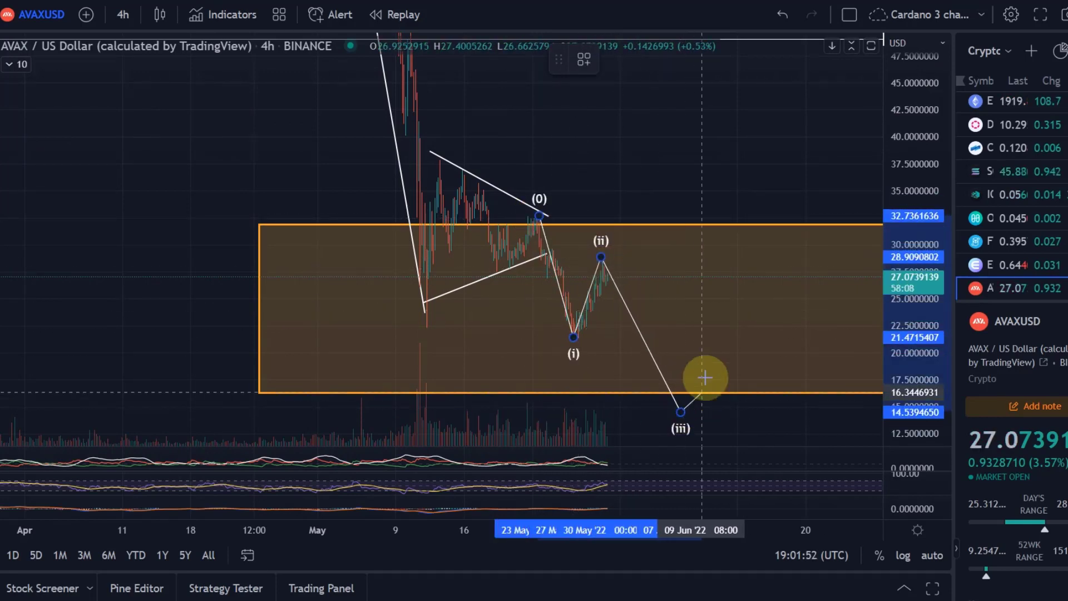
left_click(722, 358)
left_click(752, 432)
left_click_drag(752, 431, 696, 285)
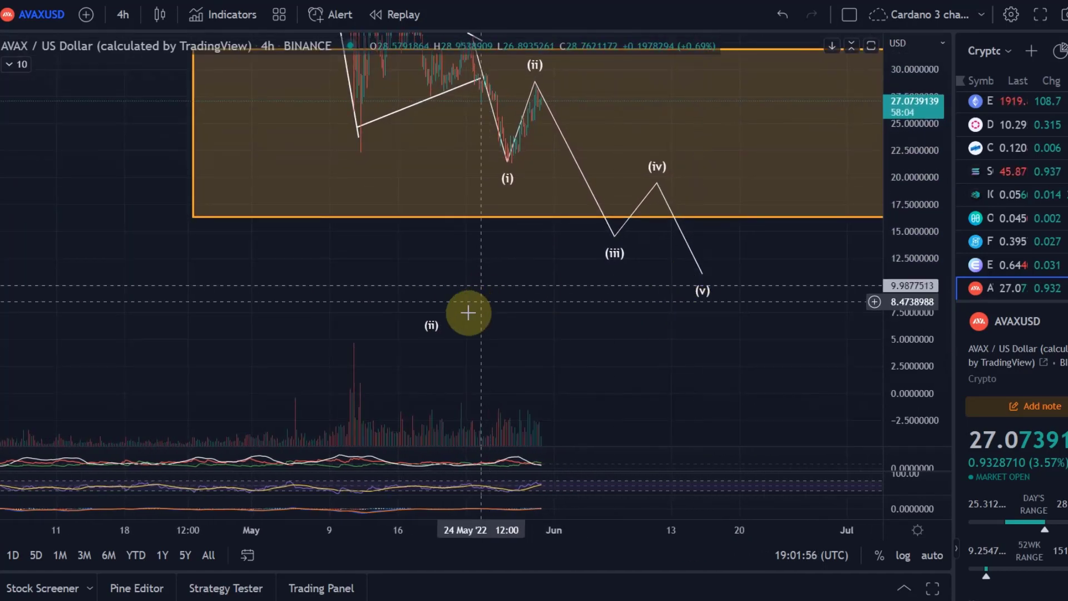
Move the larger-degree (ii) label beside (v) and keep the wave's (ii) point at the bounce high
left_click_drag(435, 332, 708, 420)
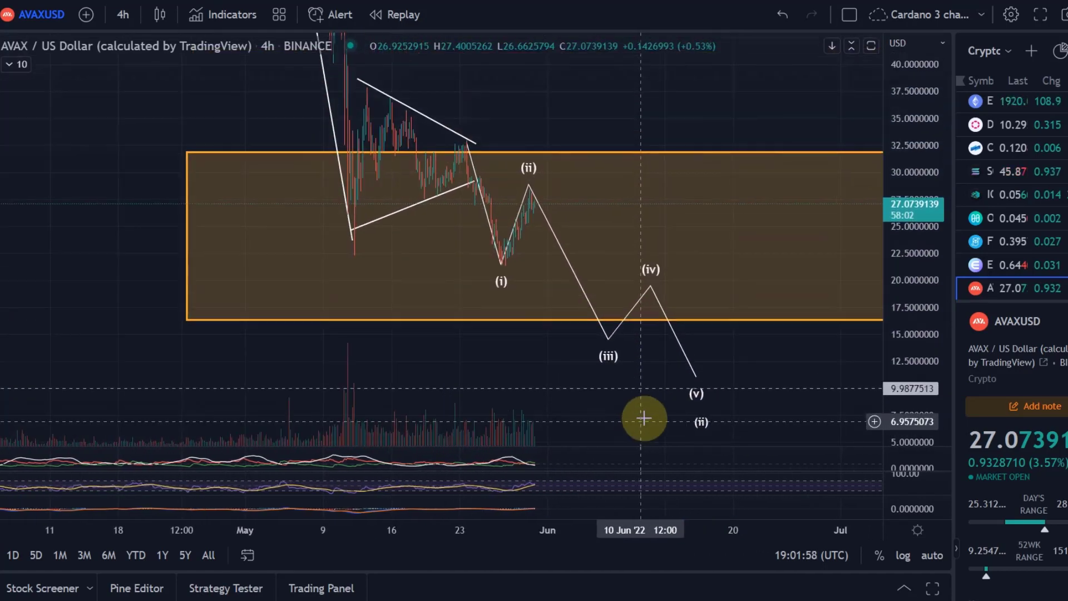
scroll(750, 211, "down", 3)
left_click_drag(715, 167, 744, 305)
scroll(634, 286, "up", 3)
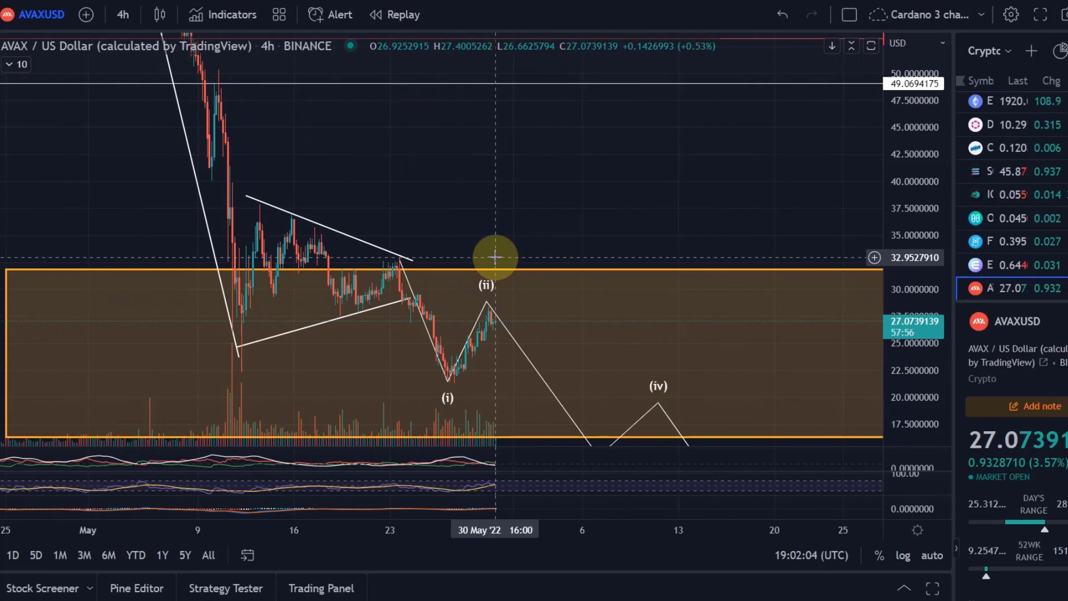
left_click_drag(485, 293, 512, 242)
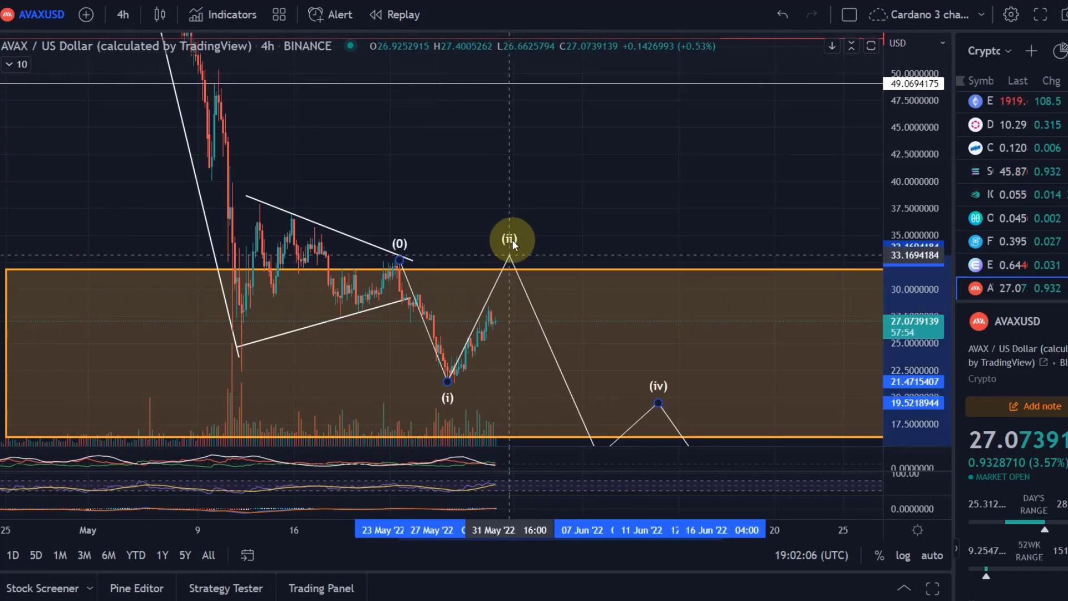
left_click_drag(506, 296, 493, 306)
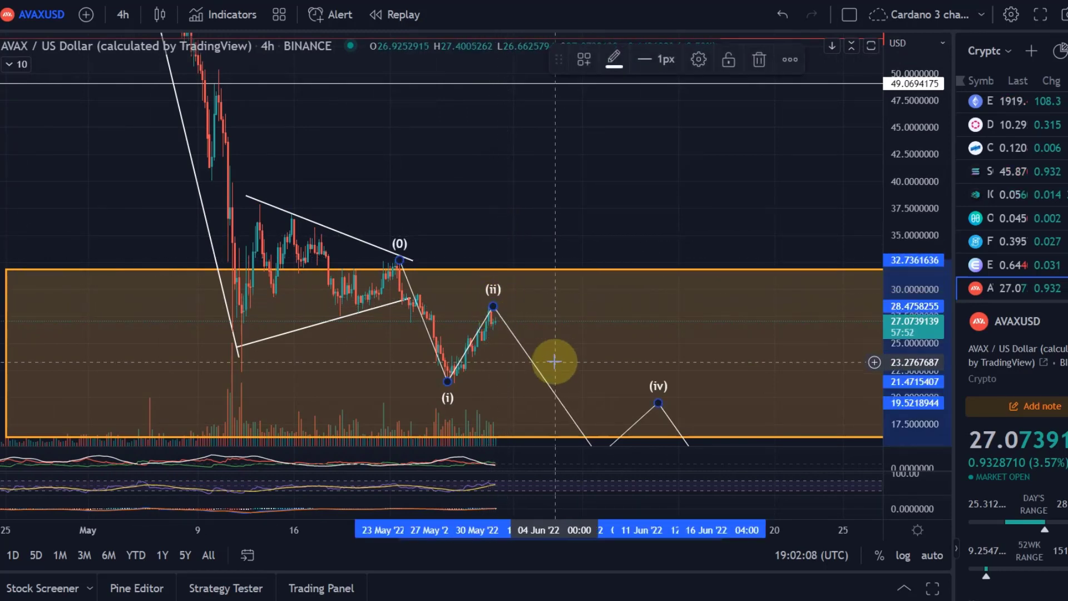
left_click_drag(552, 360, 661, 293)
Reframe the chart around the Elliott wave, then delete the drawing
left_click(552, 320)
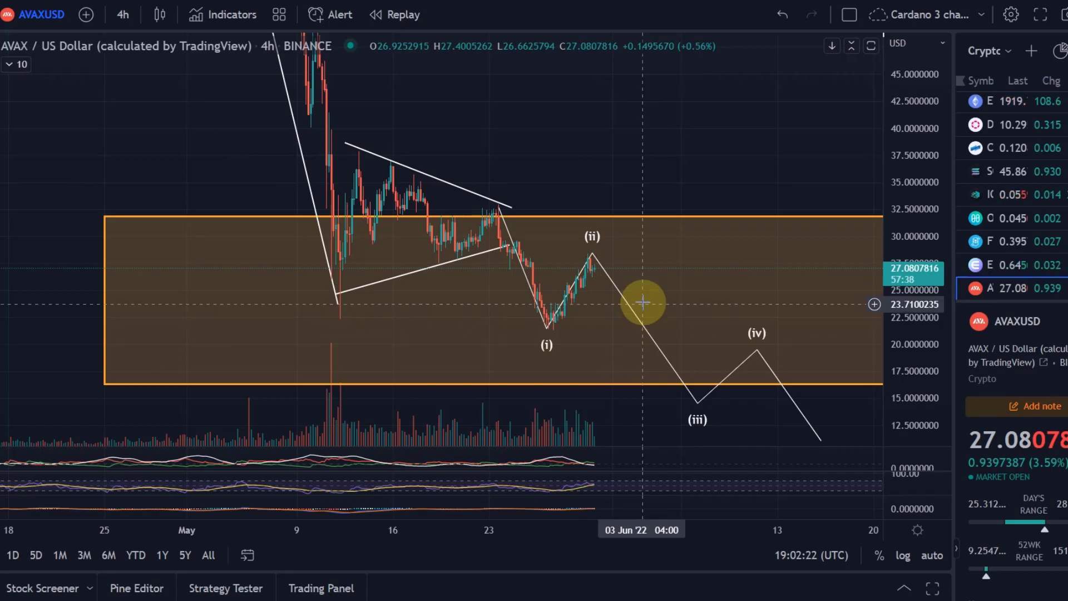
left_click_drag(643, 297, 780, 222)
left_click_drag(912, 159, 967, 305)
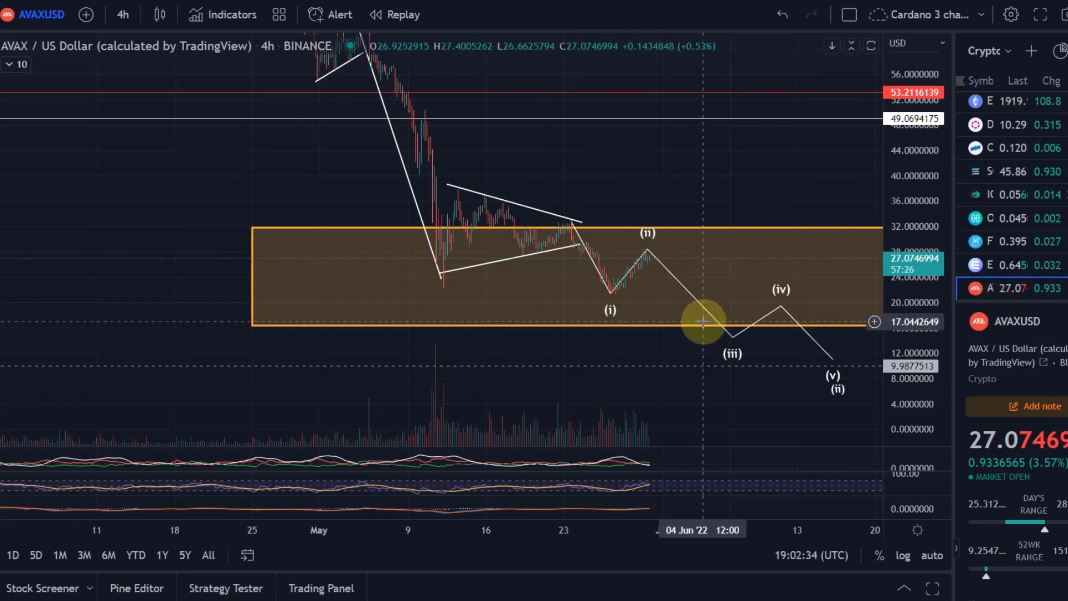
left_click(683, 288)
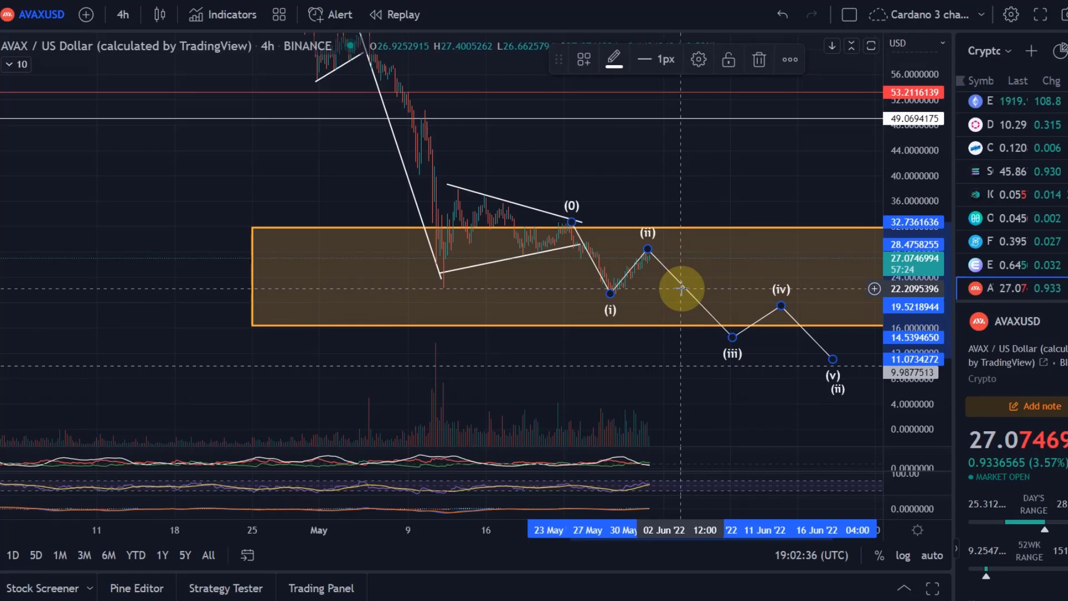
key("Delete")
Switch the chart to daily candles and compress the price scale to fit higher prices
left_click(123, 15)
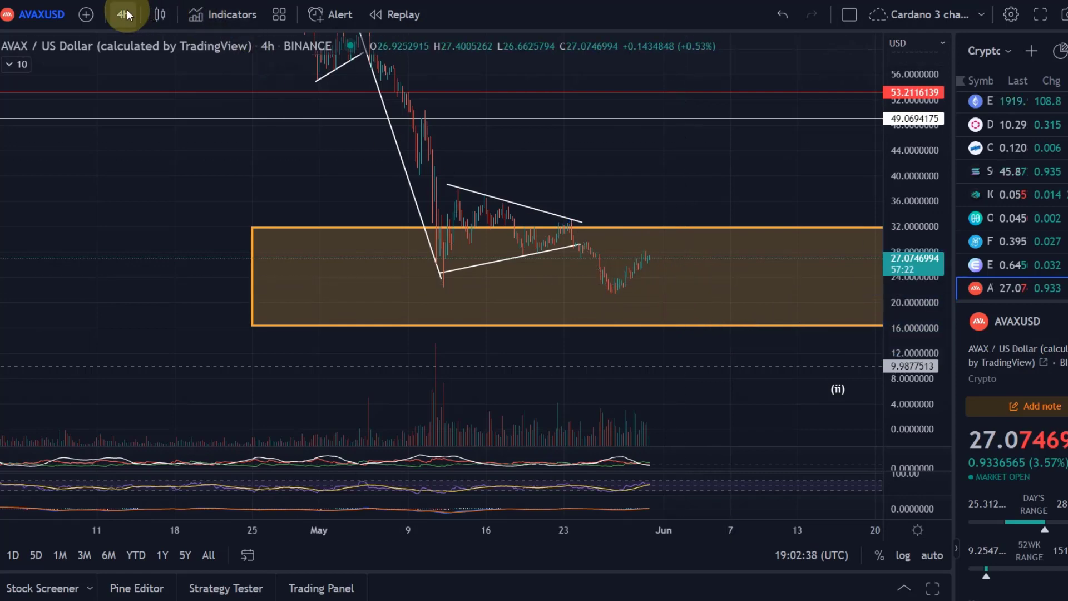
left_click(172, 299)
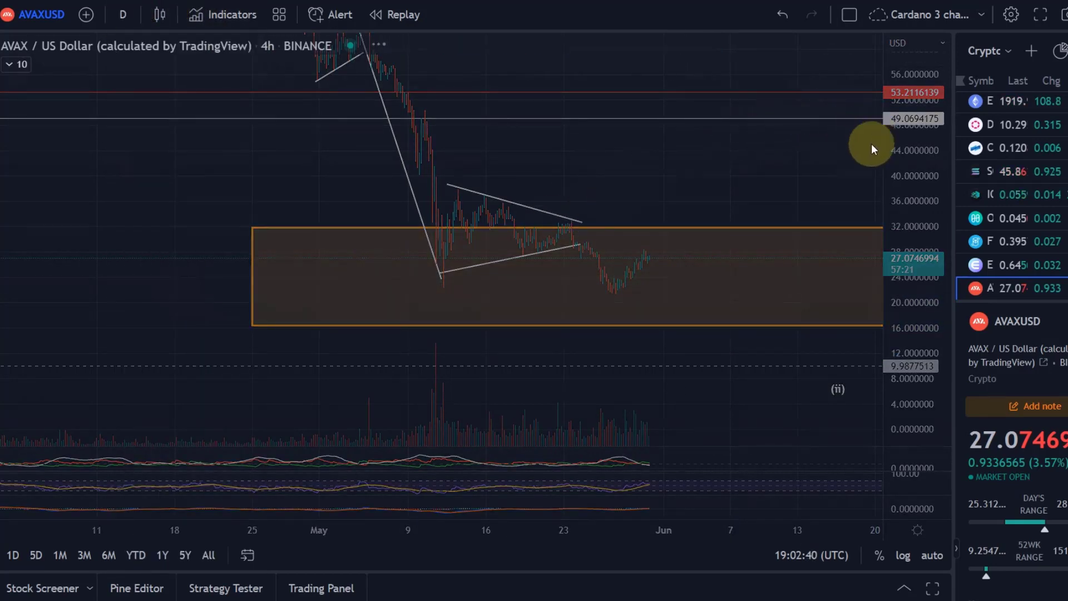
left_click_drag(902, 101, 892, 404)
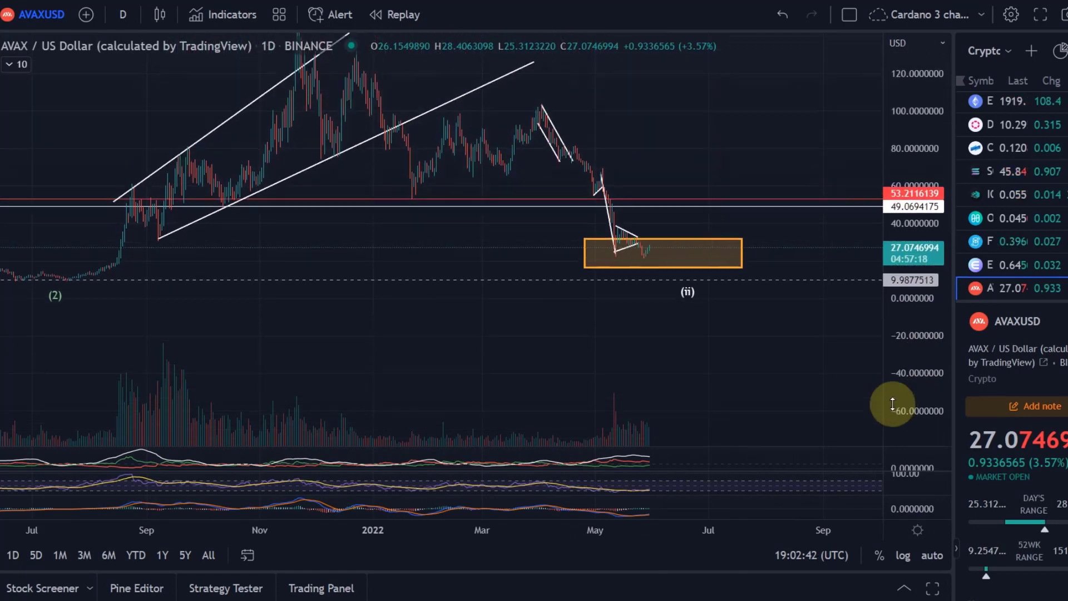
left_click_drag(540, 229, 677, 291)
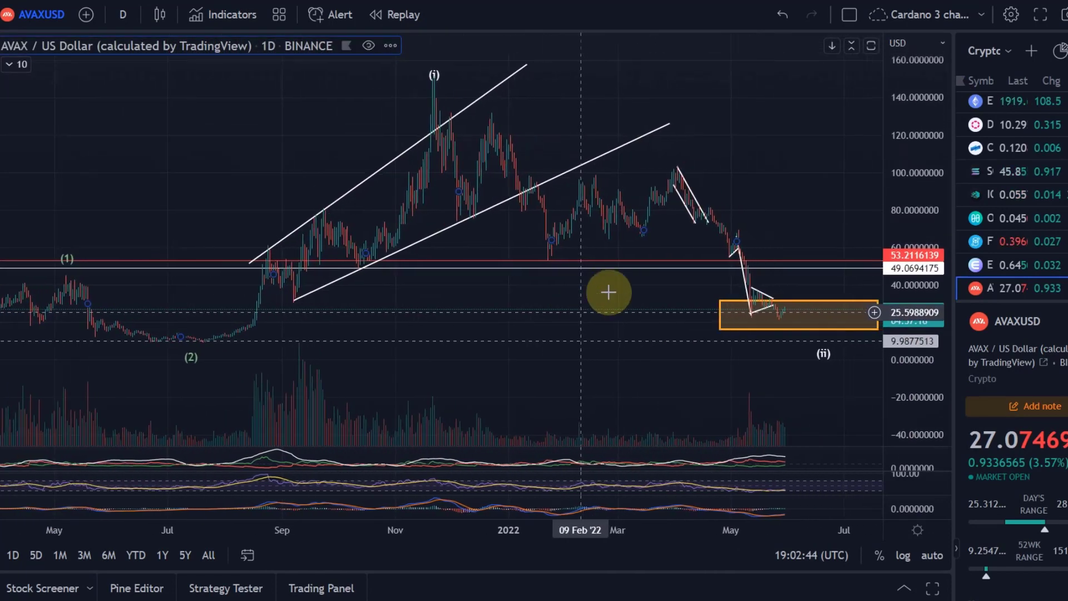
left_click_drag(903, 179, 901, 278)
Zoom out over the 2020-to-present rise and anchor a Fib retracement at the wave (2) low
left_click(764, 308)
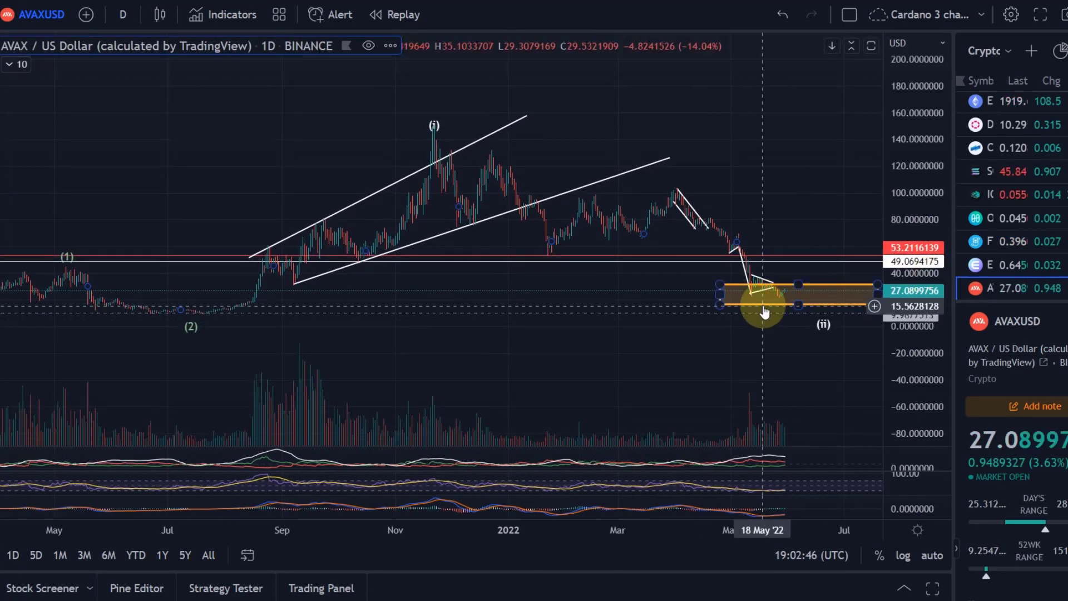
left_click(679, 335)
scroll(684, 344, "down", 5)
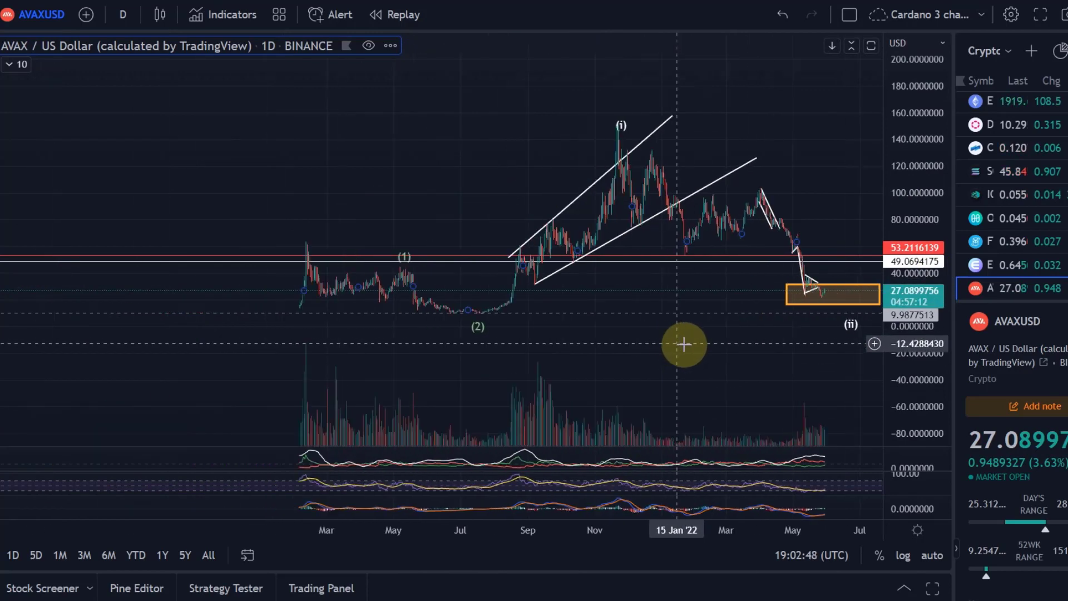
left_click_drag(610, 368, 594, 371)
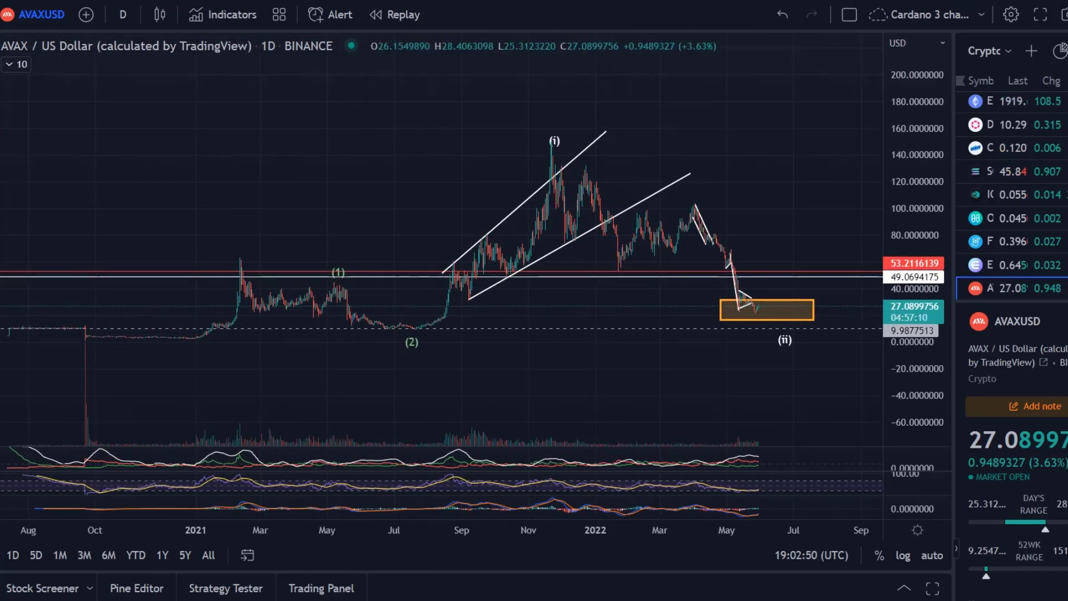
left_click(447, 342)
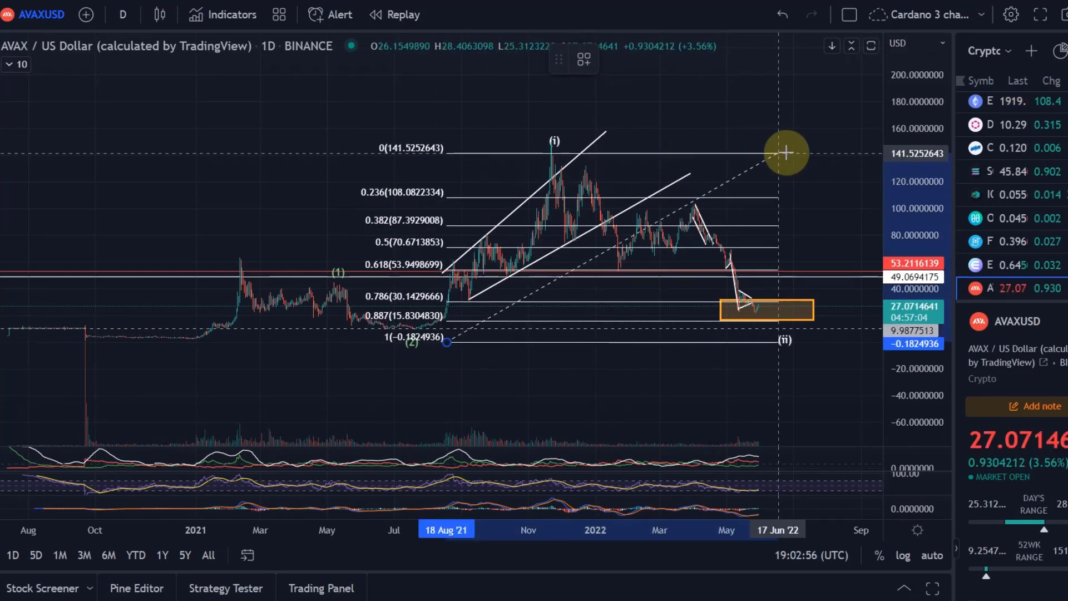
Fine-tune the Fib retracement to span about −0.77 to 150.27 and move the (ii) label below the zone
left_click_drag(830, 144, 832, 141)
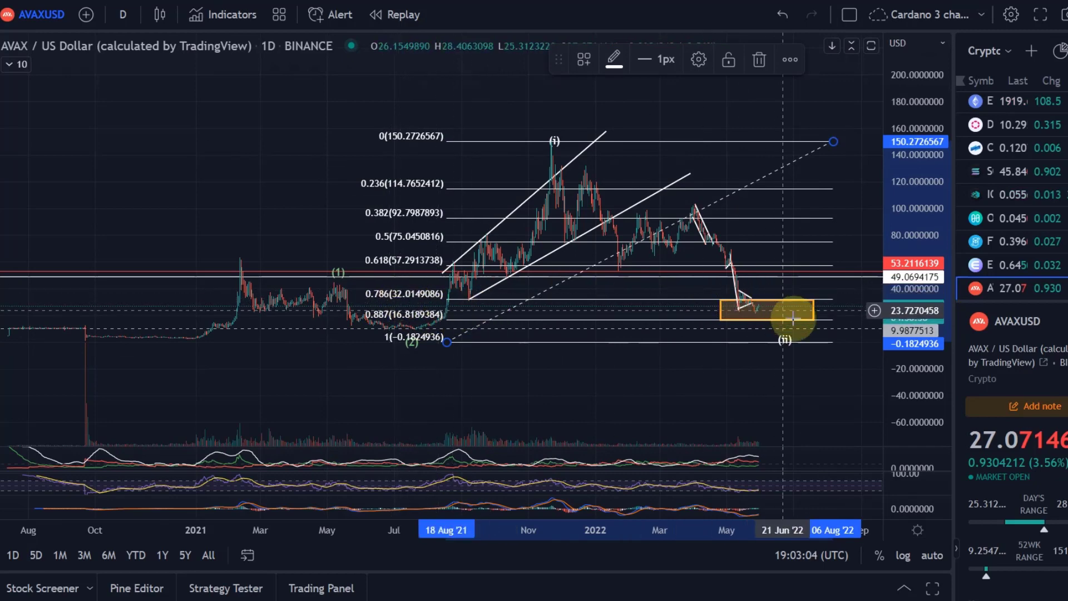
left_click_drag(443, 334, 380, 328)
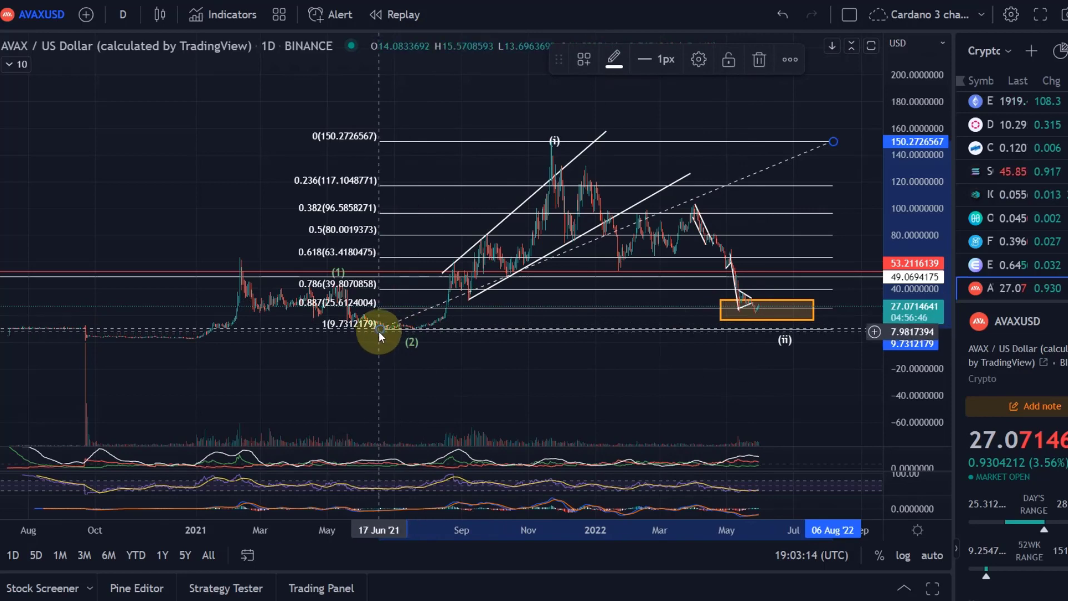
left_click_drag(379, 331, 360, 343)
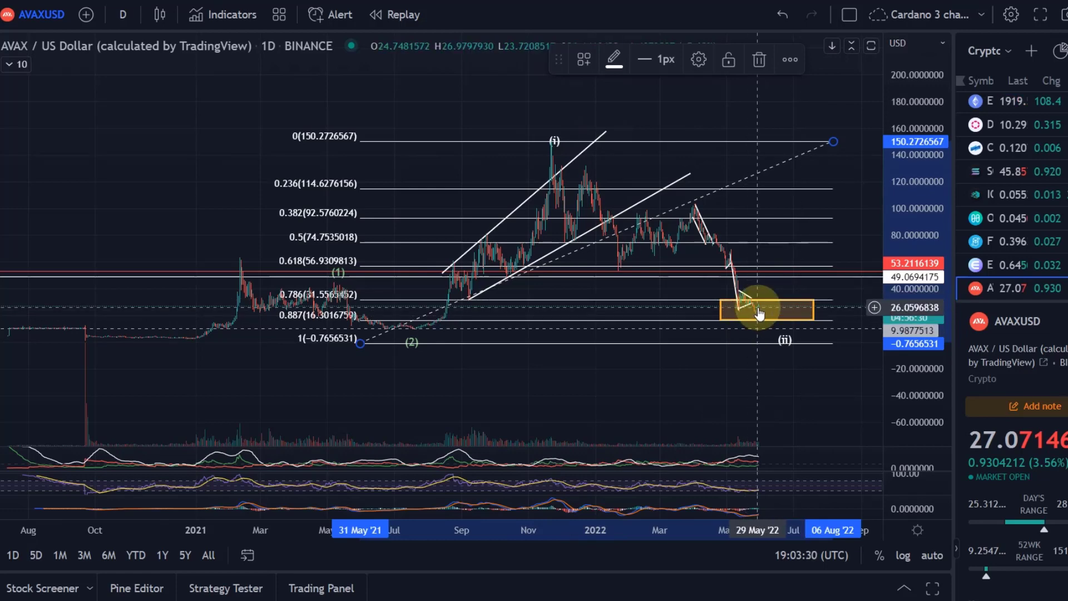
mouse_move(781, 337)
left_mouse_down()
mouse_move(774, 324)
mouse_move(755, 331)
left_mouse_up()
left_click_drag(775, 375, 739, 414)
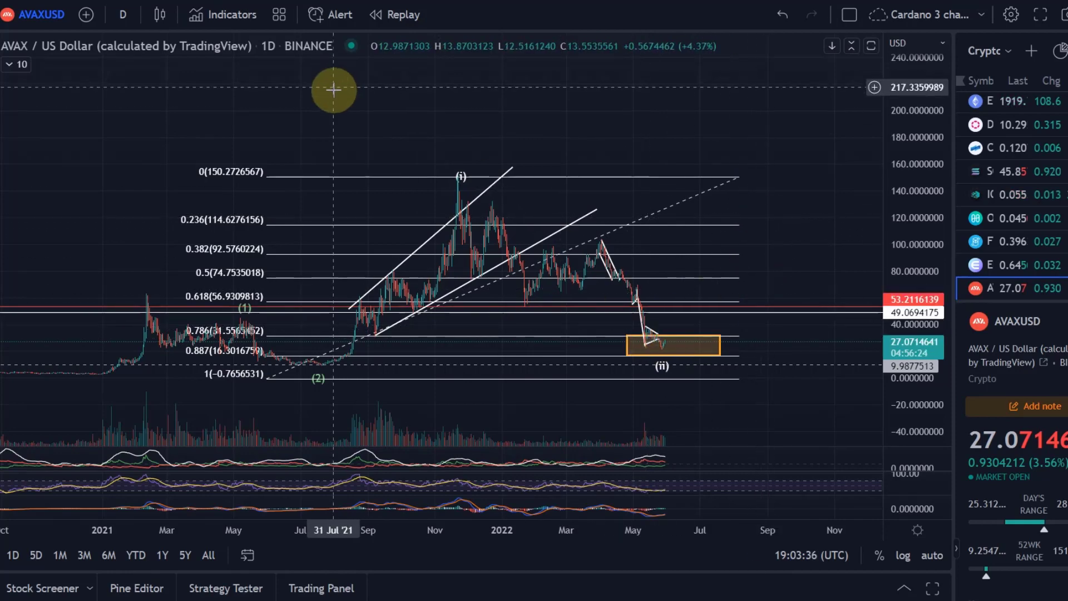
Switch to 1-hour candles, frame the orange zone, and drag the (ii) label onto its lower edge
left_click(123, 14)
left_click(144, 124)
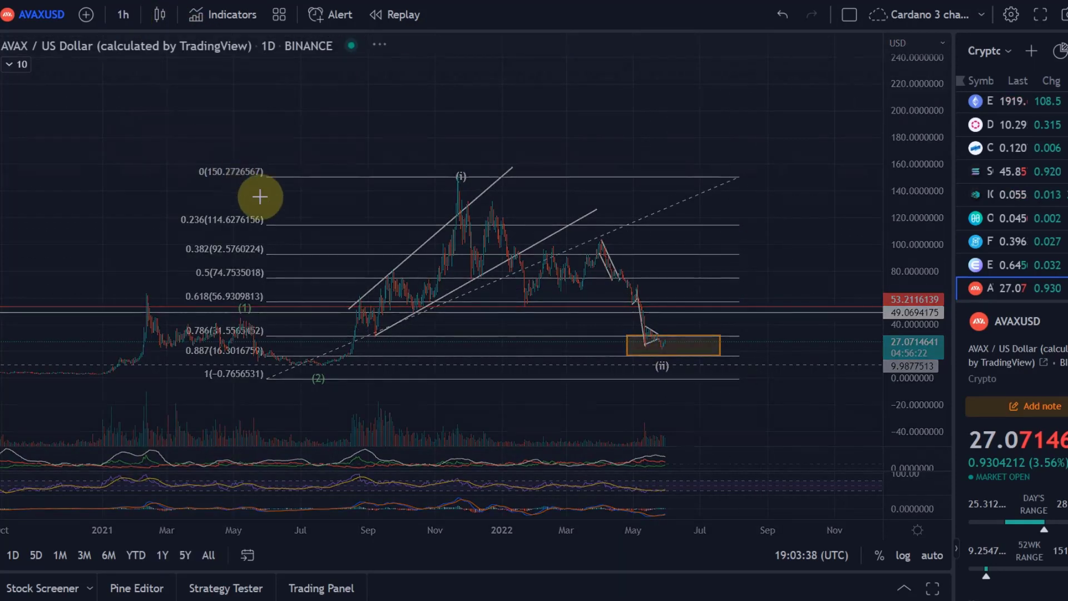
left_click_drag(882, 381, 886, 234)
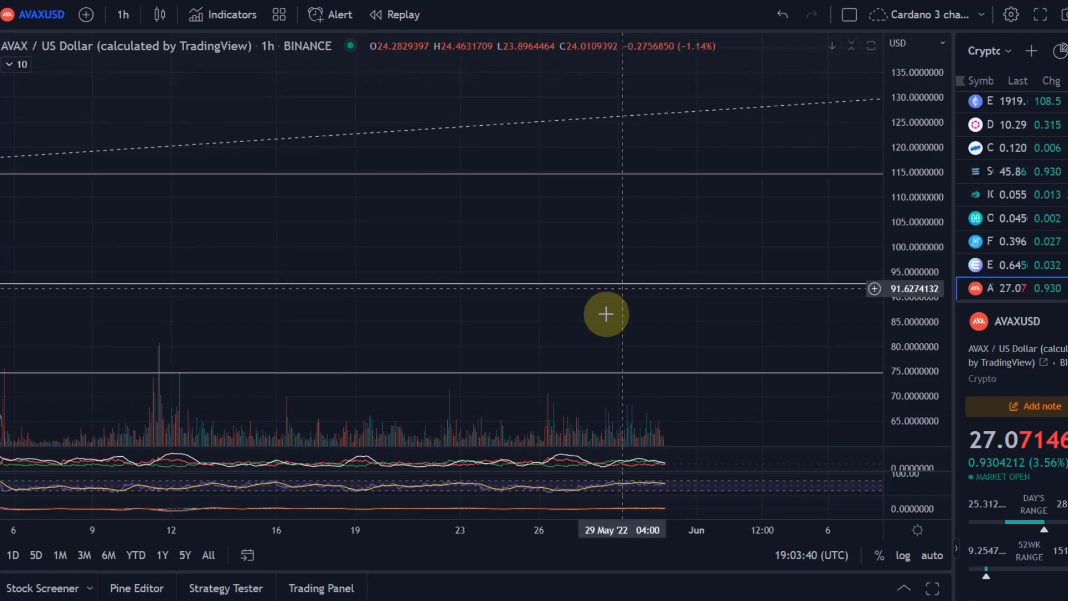
scroll(606, 314, "down", 5)
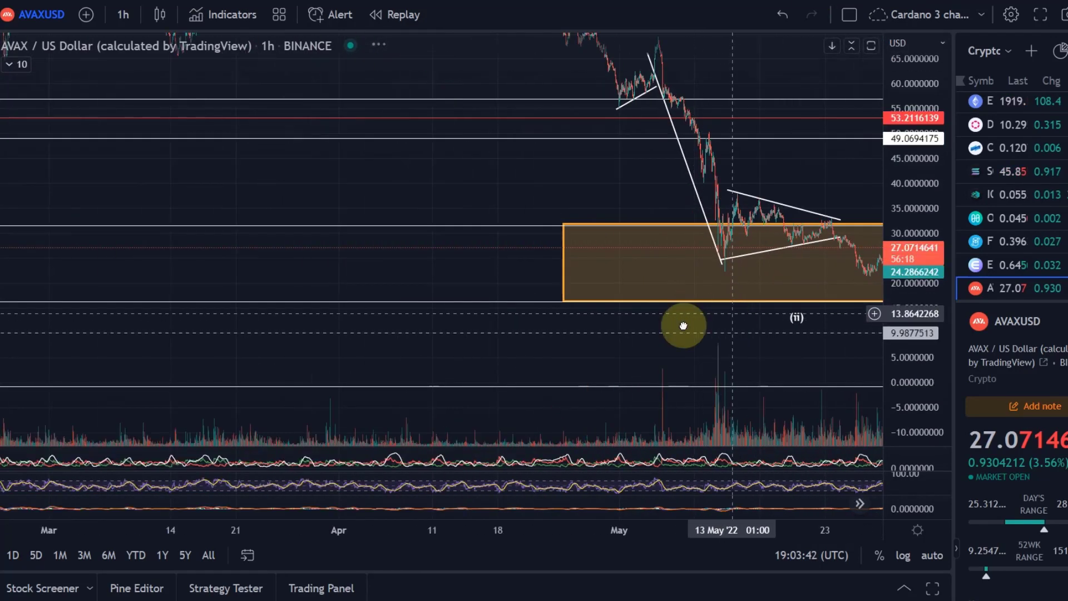
left_click_drag(683, 325, 562, 350)
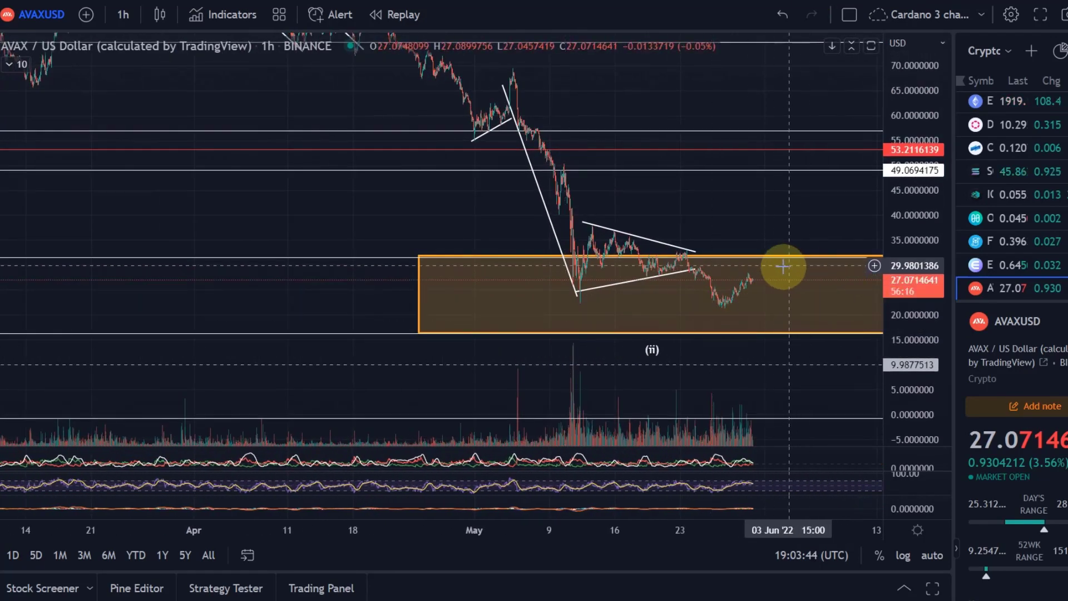
left_click_drag(774, 289, 746, 322)
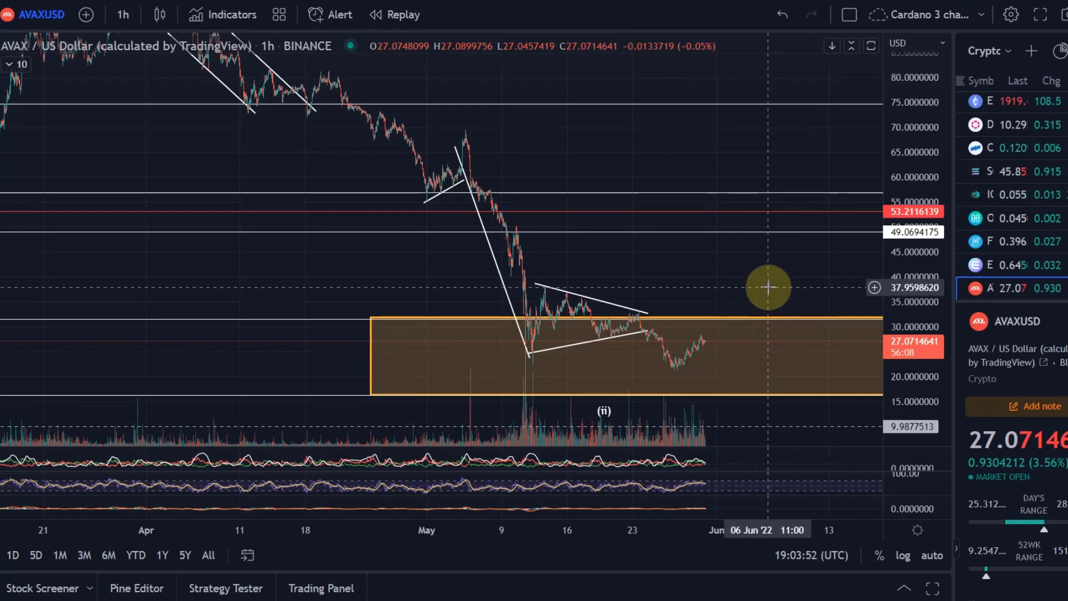
left_click_drag(604, 411, 682, 400)
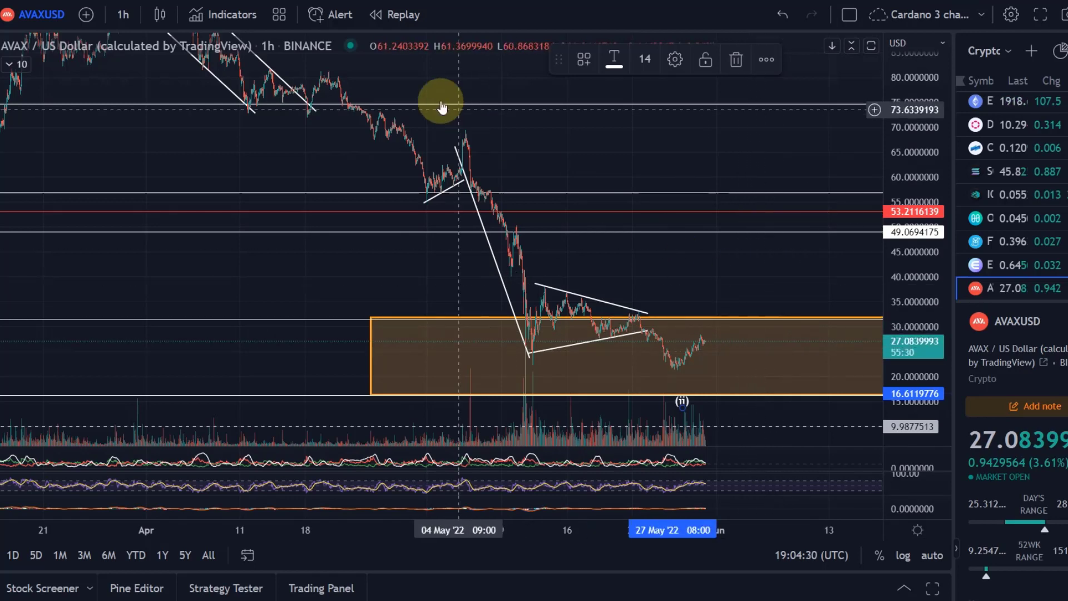
Extend the triangle's upper trendline to the right and delete its lower trendline
left_click_drag(646, 310, 764, 346)
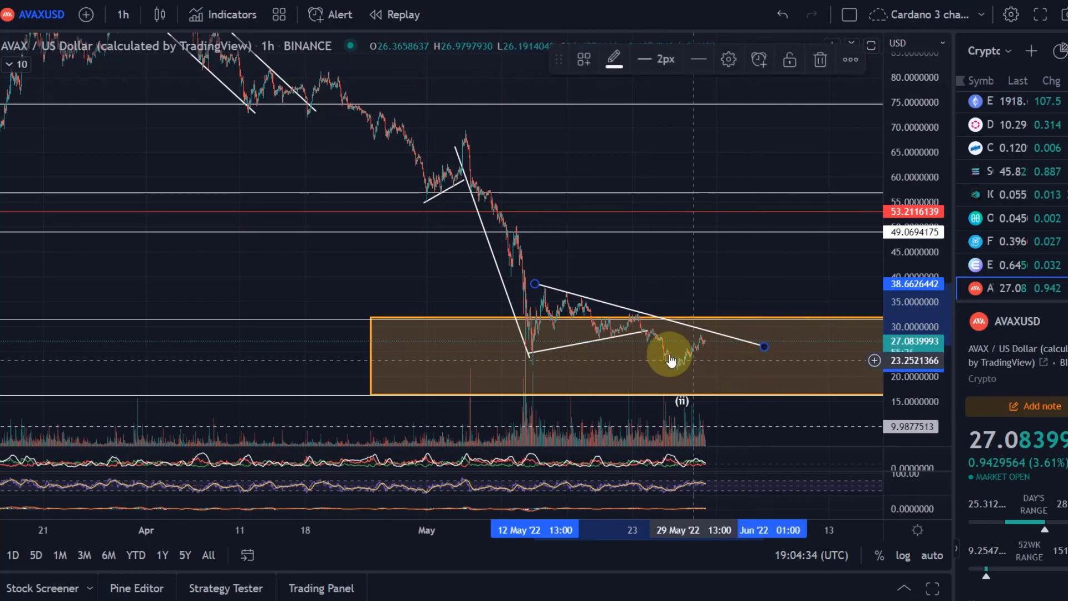
left_click(573, 345)
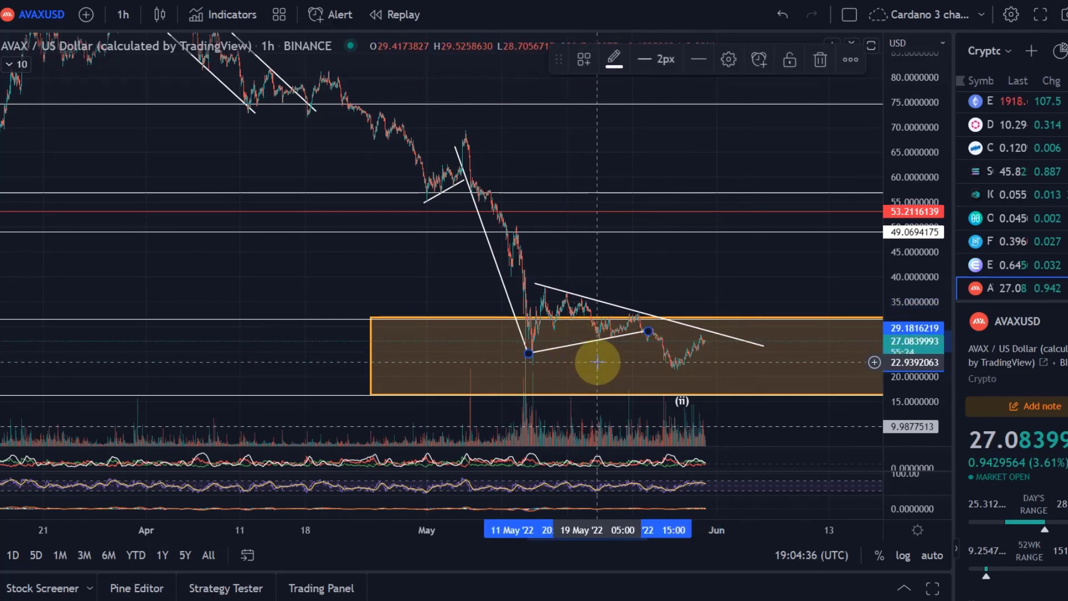
key("Delete")
Raise the dashed horizontal line from about 49.07 to 50.51
left_click_drag(621, 308, 556, 195)
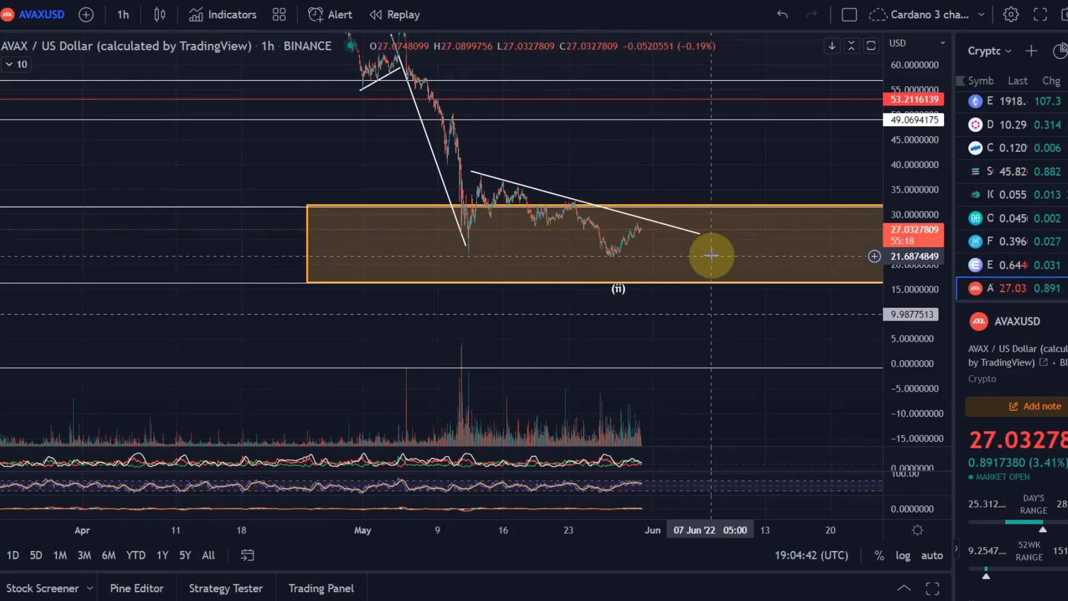
left_click_drag(712, 256, 714, 300)
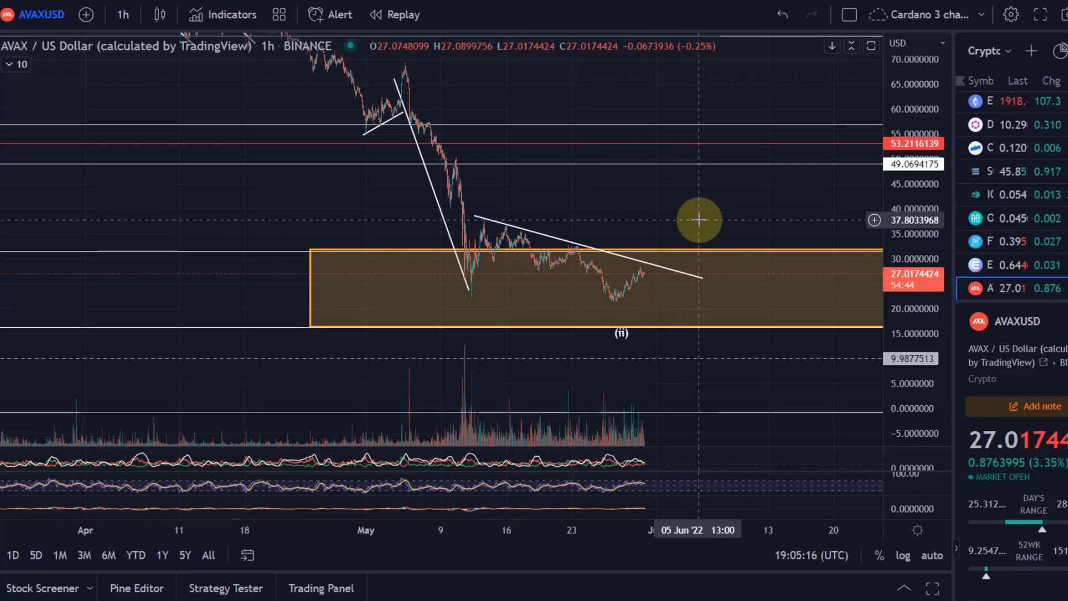
left_click_drag(695, 217, 708, 150)
left_click_drag(889, 165, 746, 143)
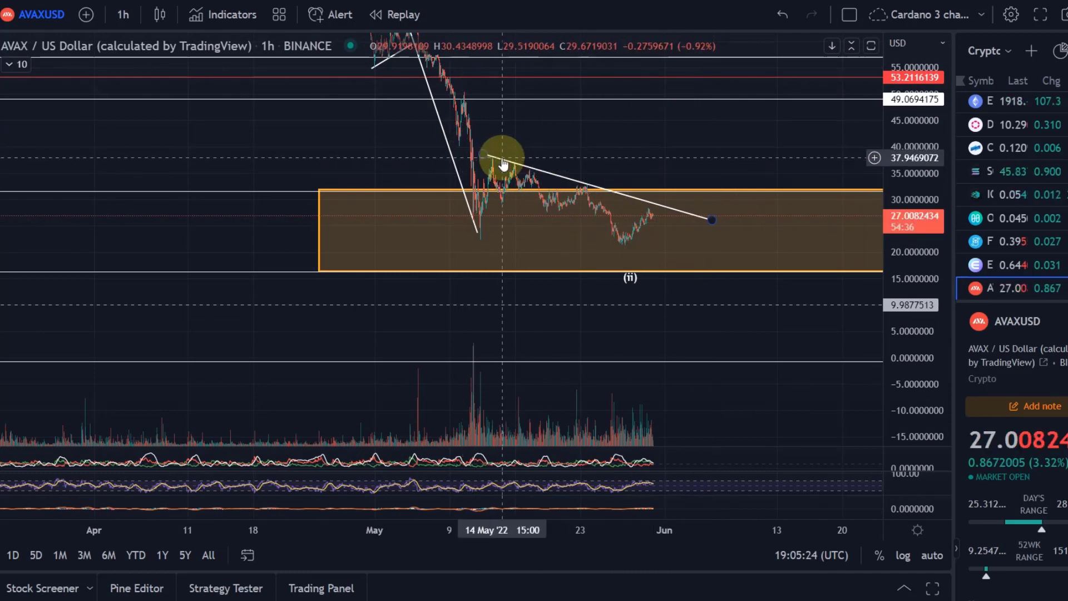
left_click_drag(615, 156, 645, 249)
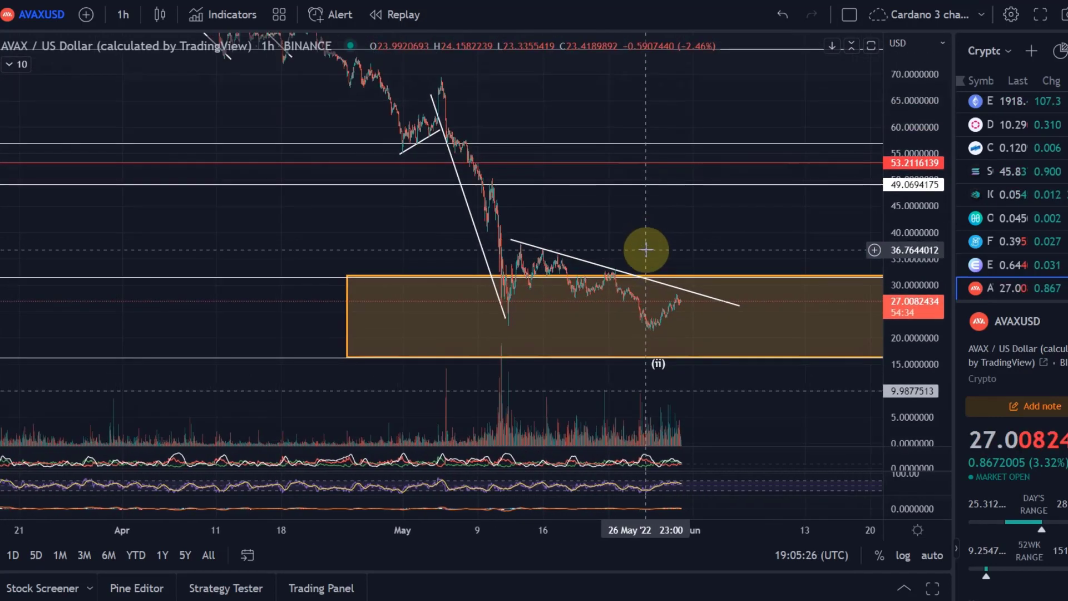
left_click_drag(680, 189, 679, 183)
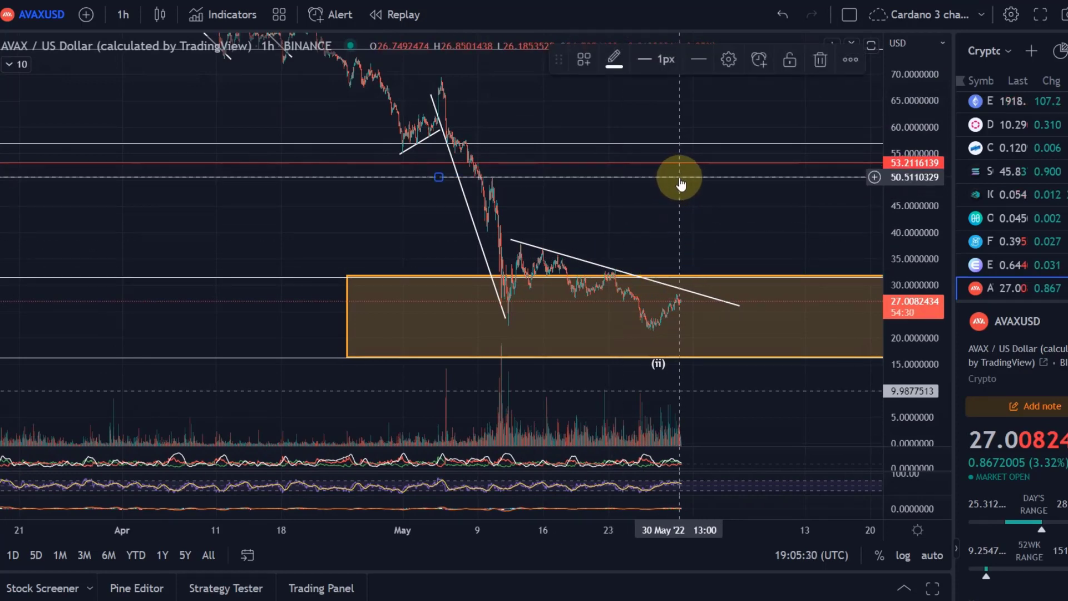
left_click_drag(666, 232, 663, 191)
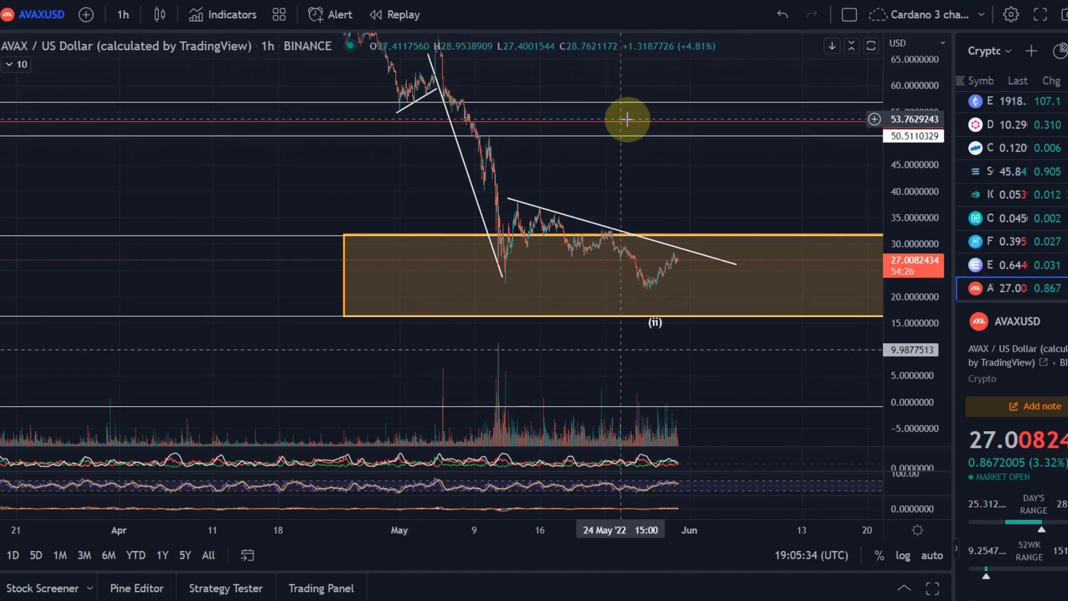
Switch to 4-hour candles and draw a new lower wedge trendline meeting the upper one
left_click(123, 14)
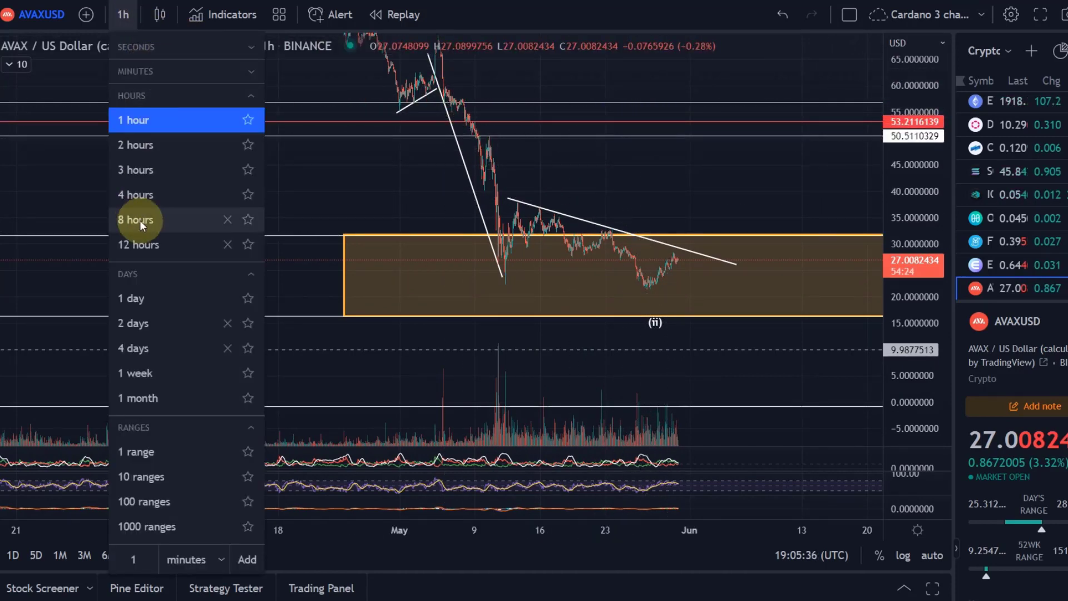
left_click(136, 194)
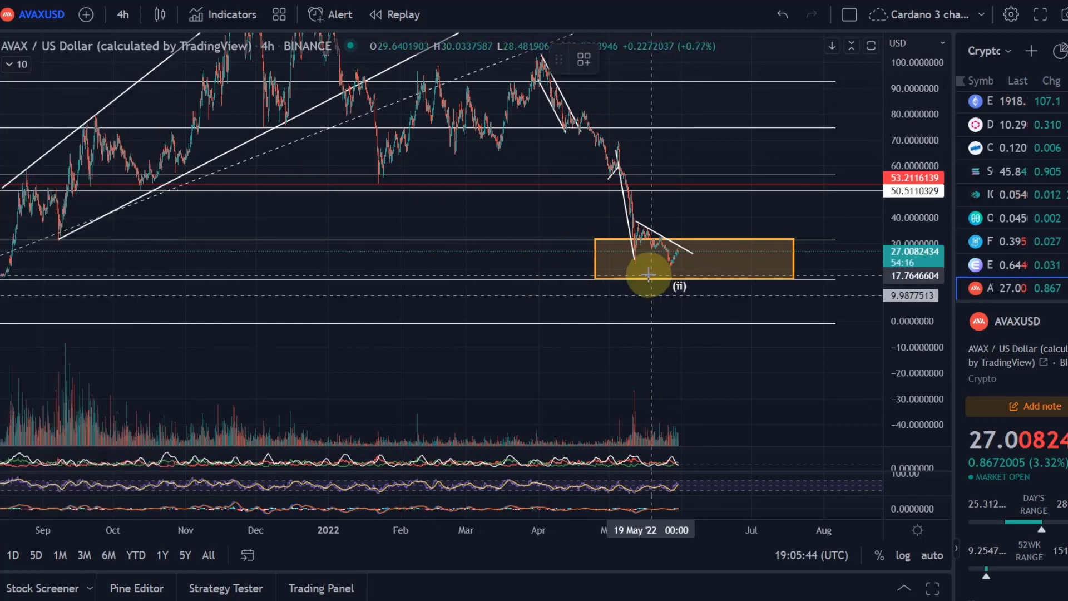
left_click(632, 263)
left_click(722, 271)
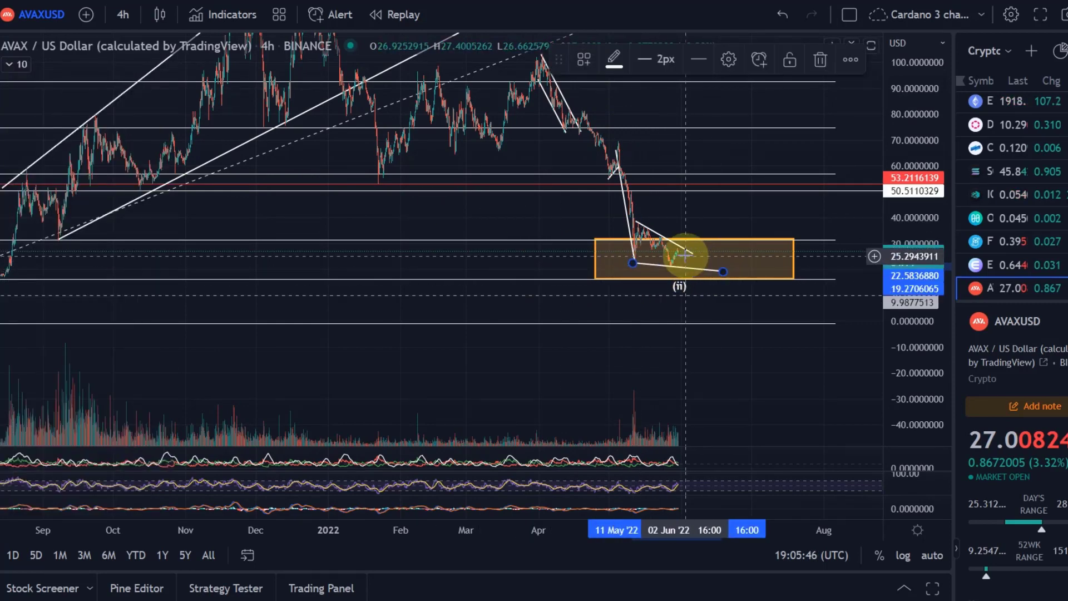
left_click_drag(694, 257, 725, 274)
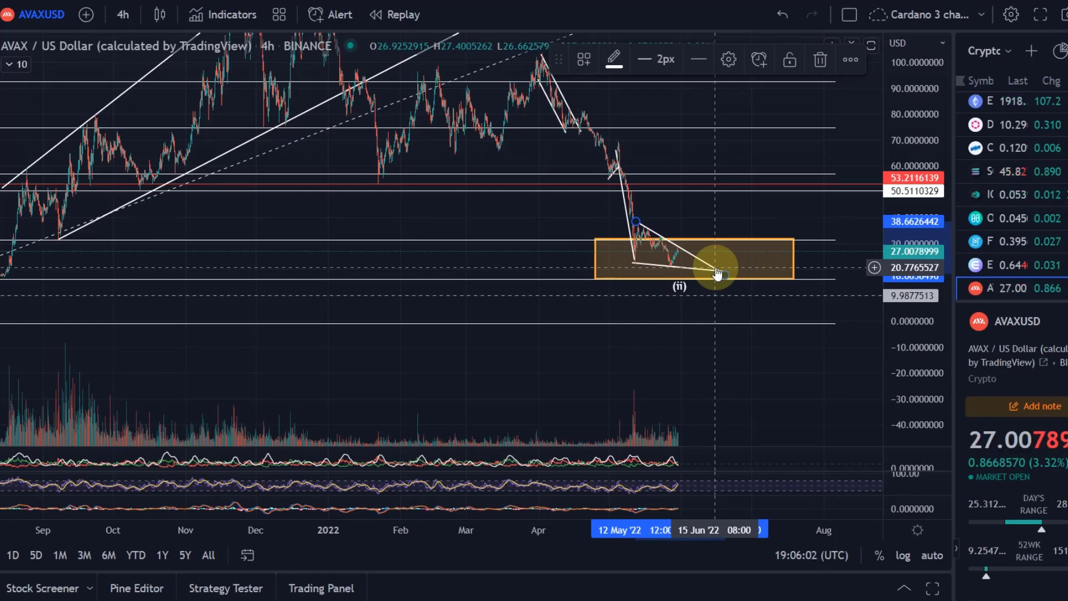
Compress the price scale and pan to show the rising channel, wedge and orange zone
left_click_drag(906, 267, 901, 78)
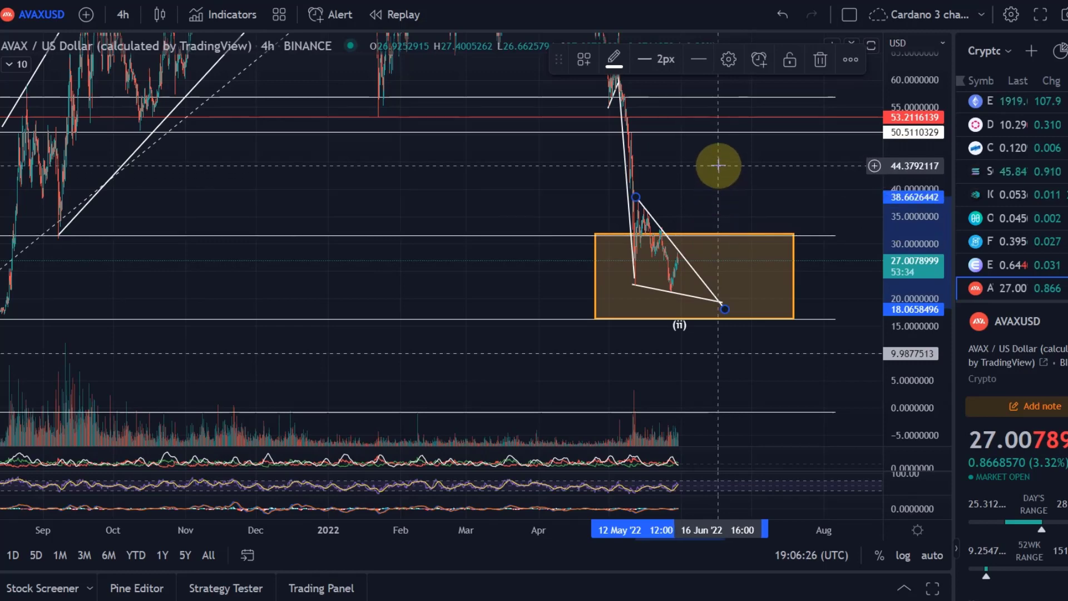
left_click_drag(743, 258, 758, 231)
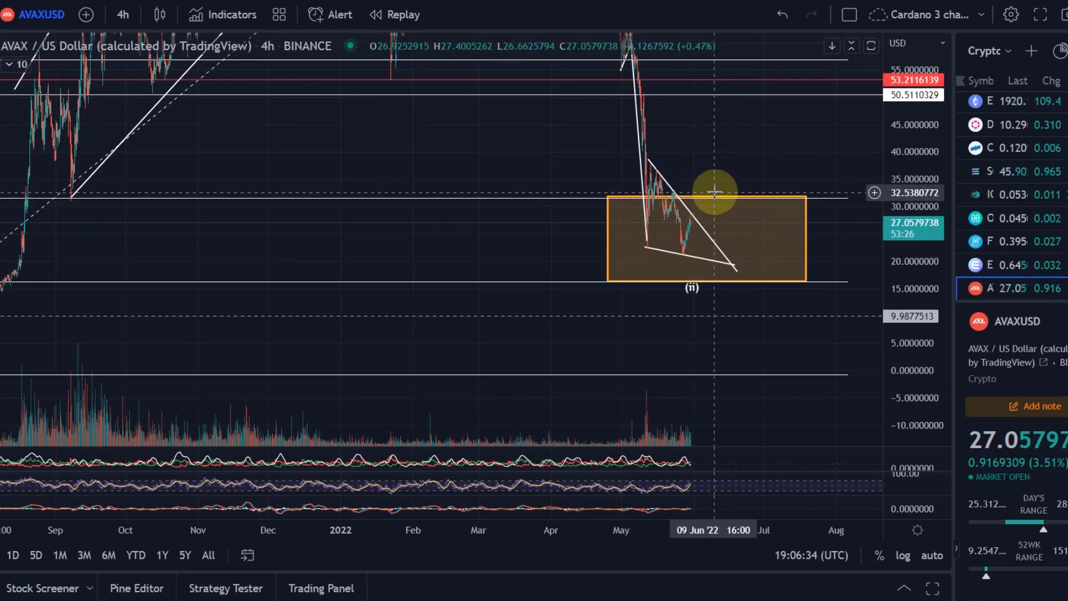
left_click_drag(742, 231, 736, 197)
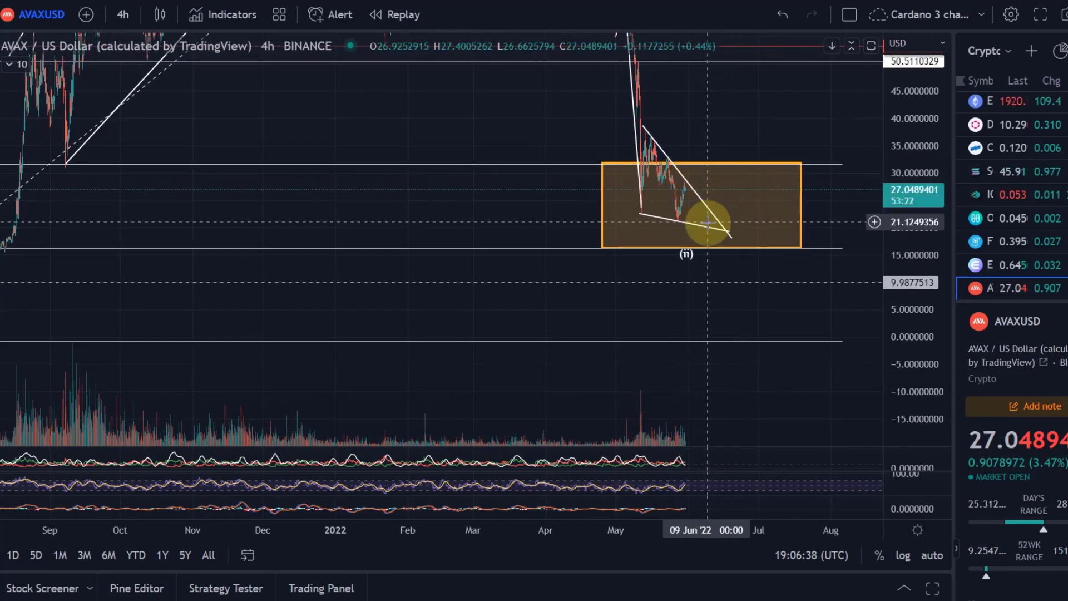
left_click(695, 228)
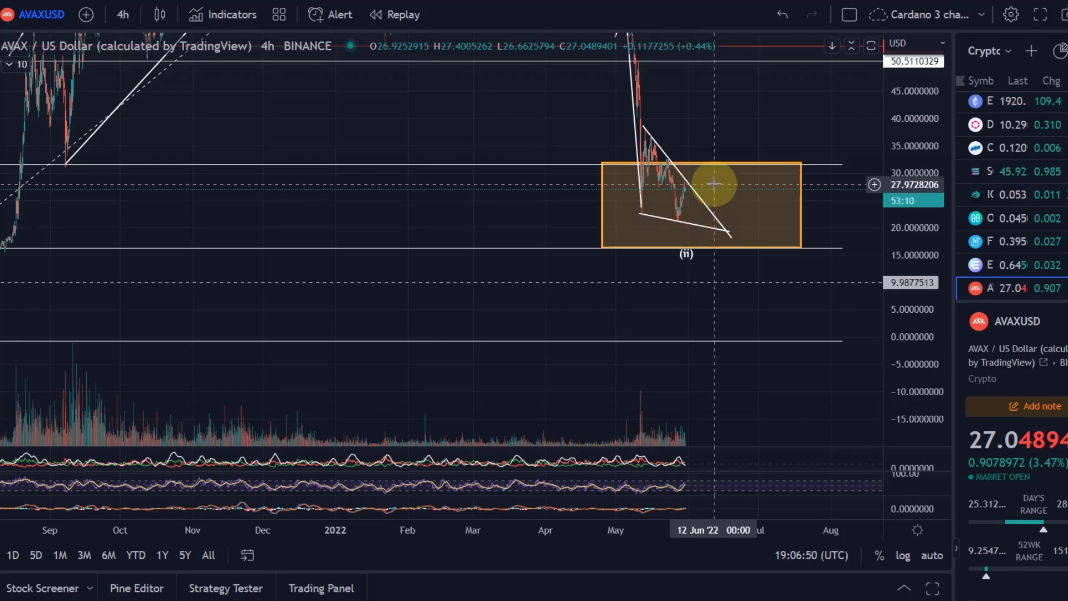
left_click_drag(913, 143, 925, 373)
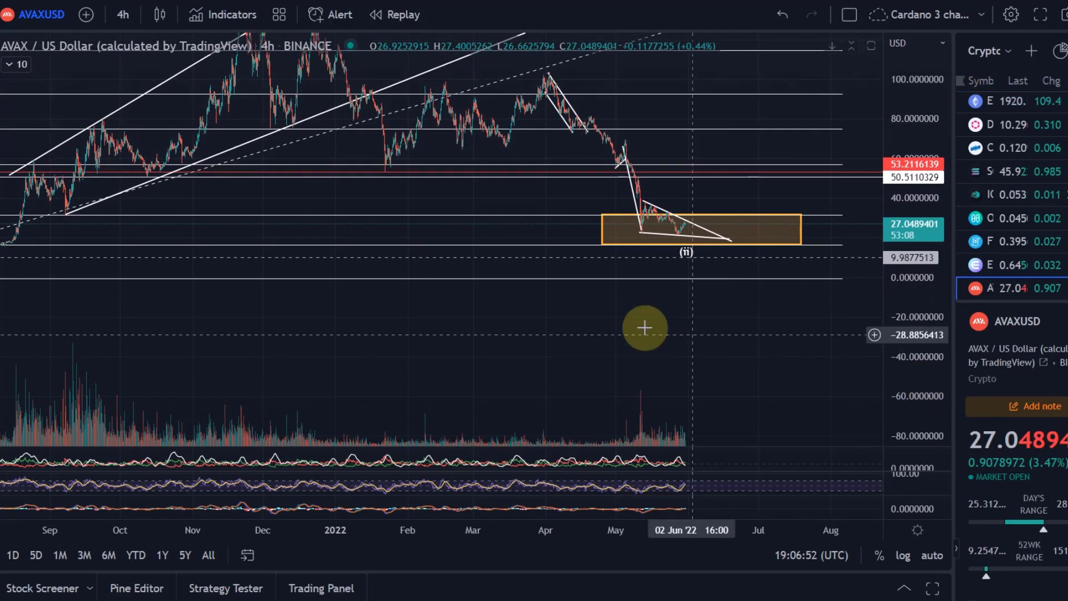
left_click_drag(629, 336, 620, 369)
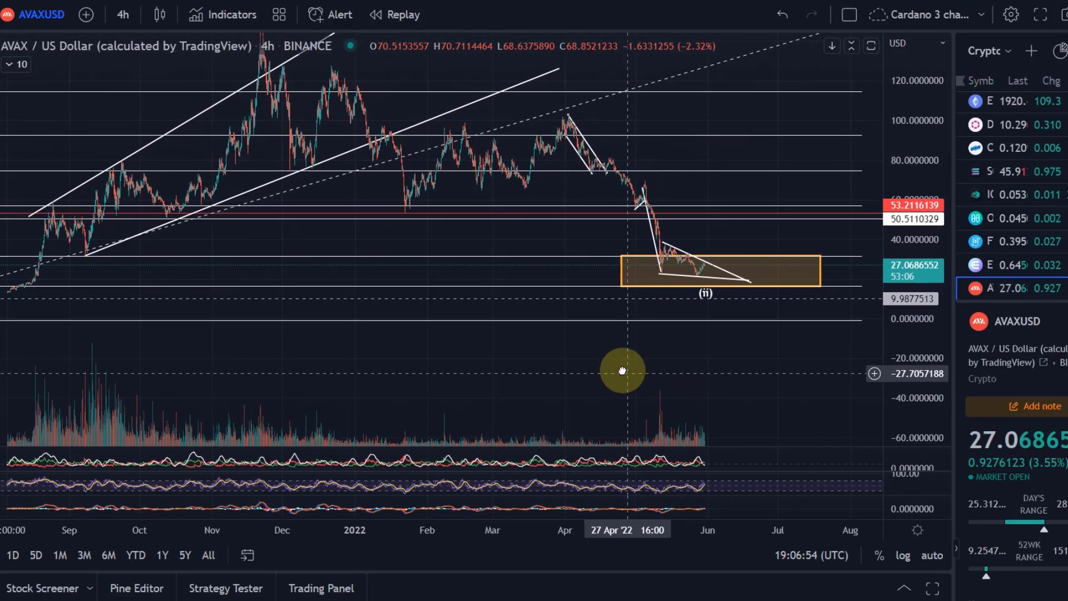
left_click(123, 15)
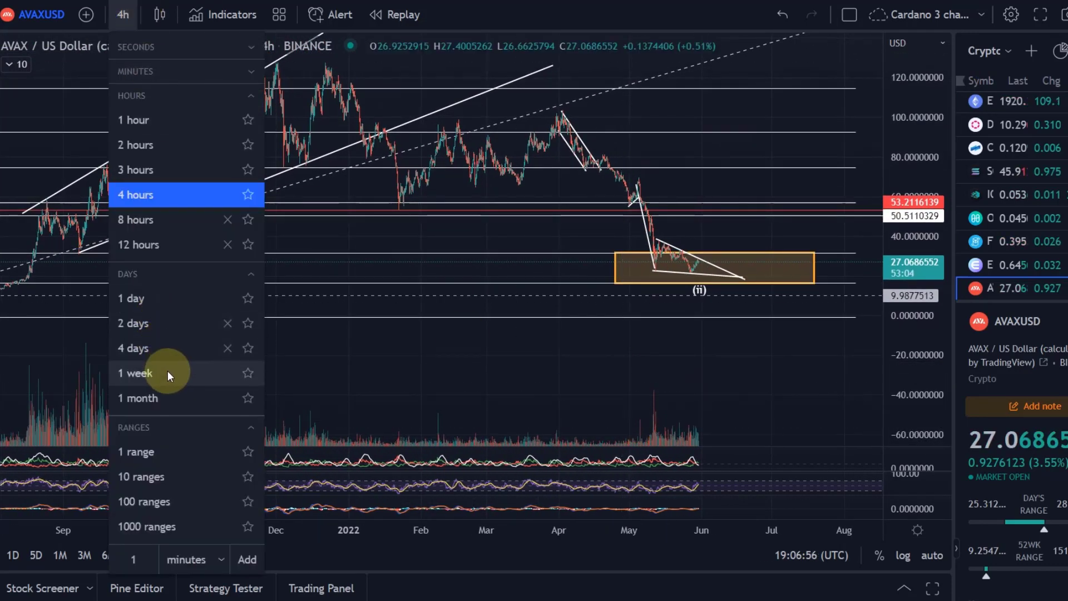
Switch to the 1-day interval, enlarge the RSI pane, and bring the orange zone toward centre
left_click(153, 293)
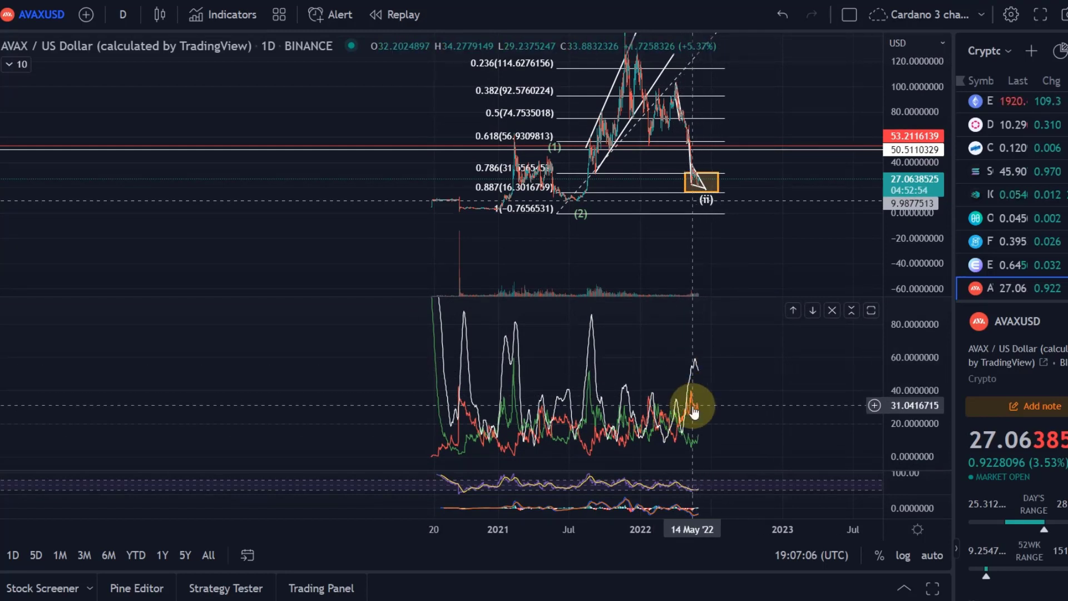
left_click_drag(715, 470, 723, 324)
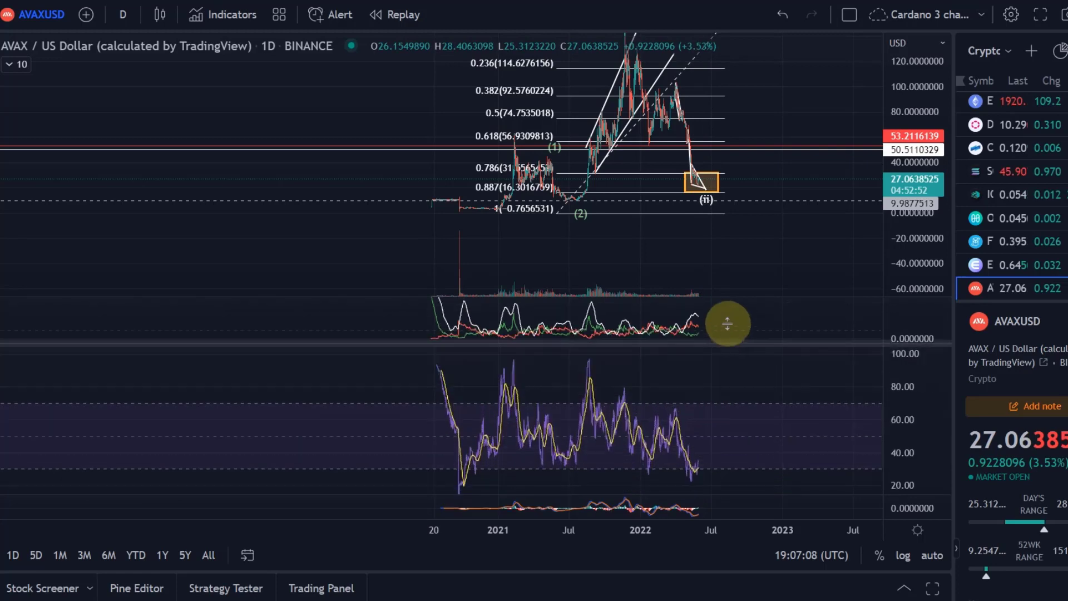
scroll(742, 473, "up", 3)
scroll(548, 433, "up", 2)
left_click_drag(548, 434, 727, 346)
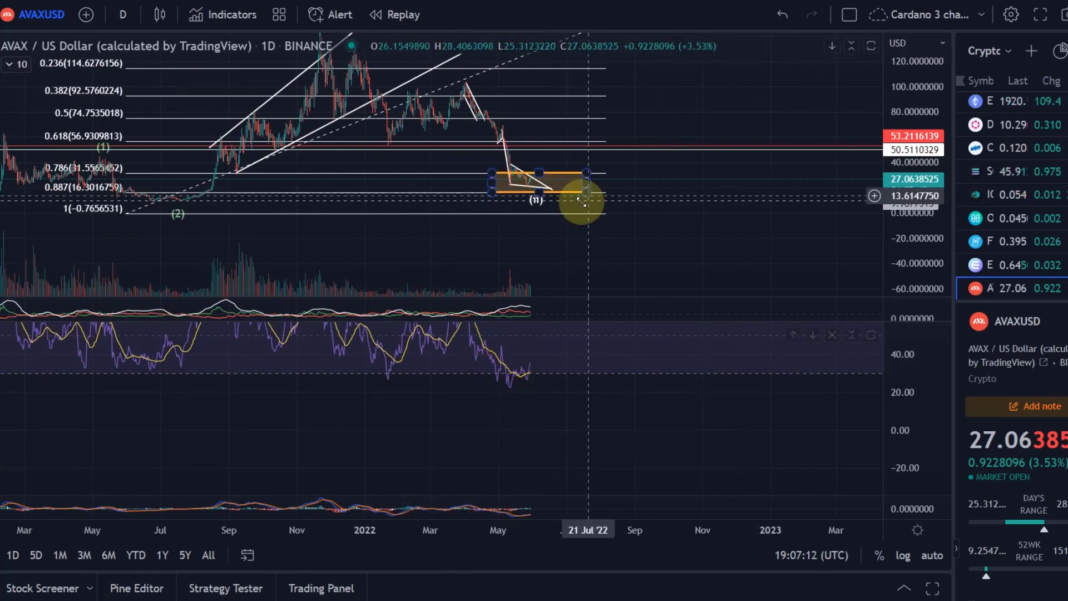
scroll(503, 258, "up", 3)
left_click_drag(423, 265, 746, 303)
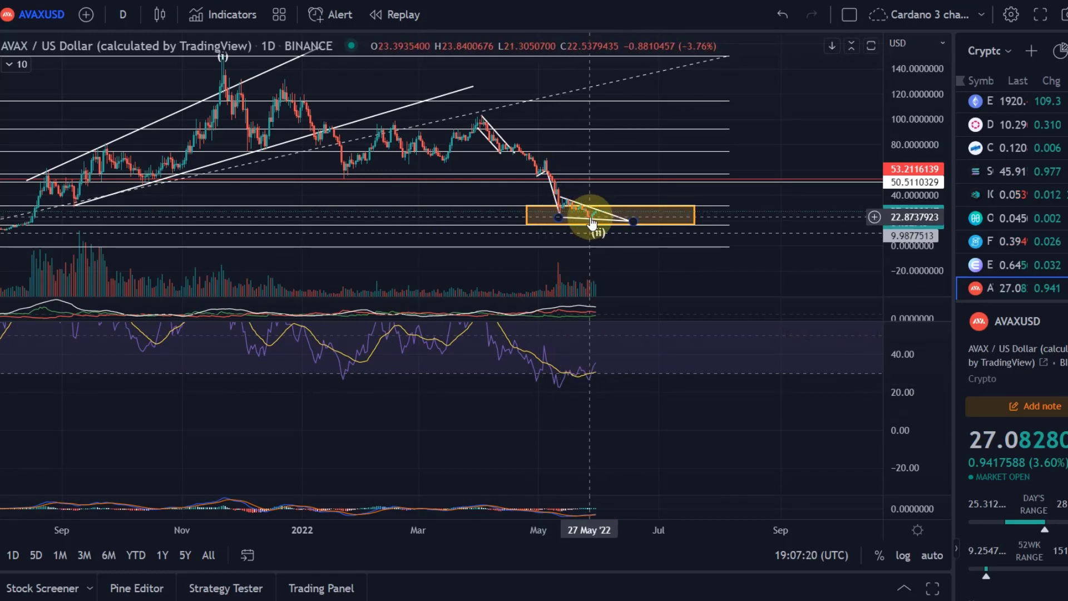
Enlarge the MACD pane and zoom the price pane onto the orange box and wedge
left_click_drag(623, 492, 627, 238)
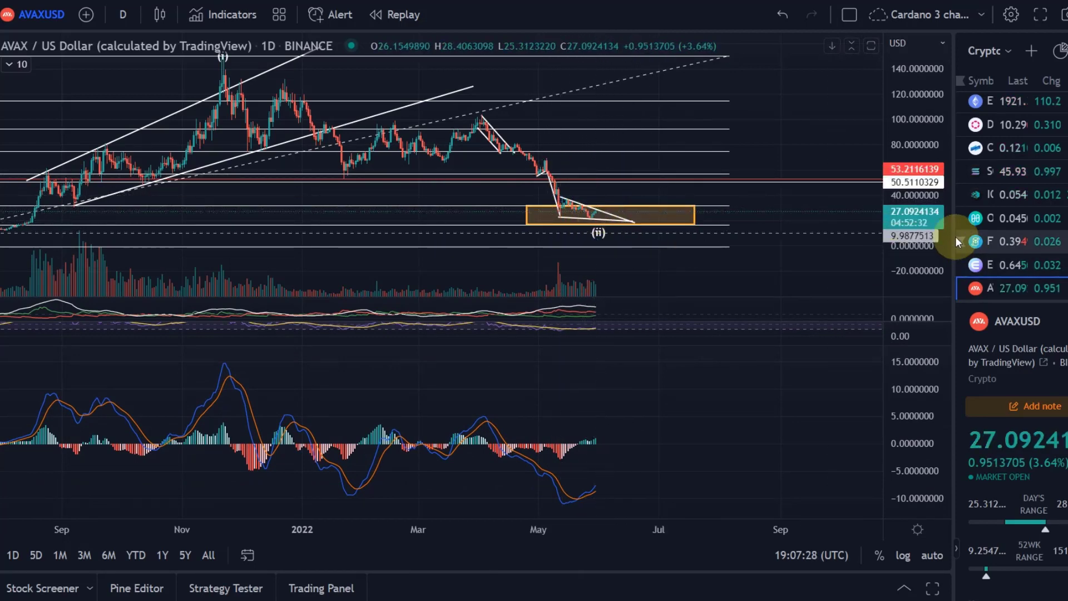
left_click_drag(934, 241, 939, 16)
left_click_drag(753, 241, 817, 79)
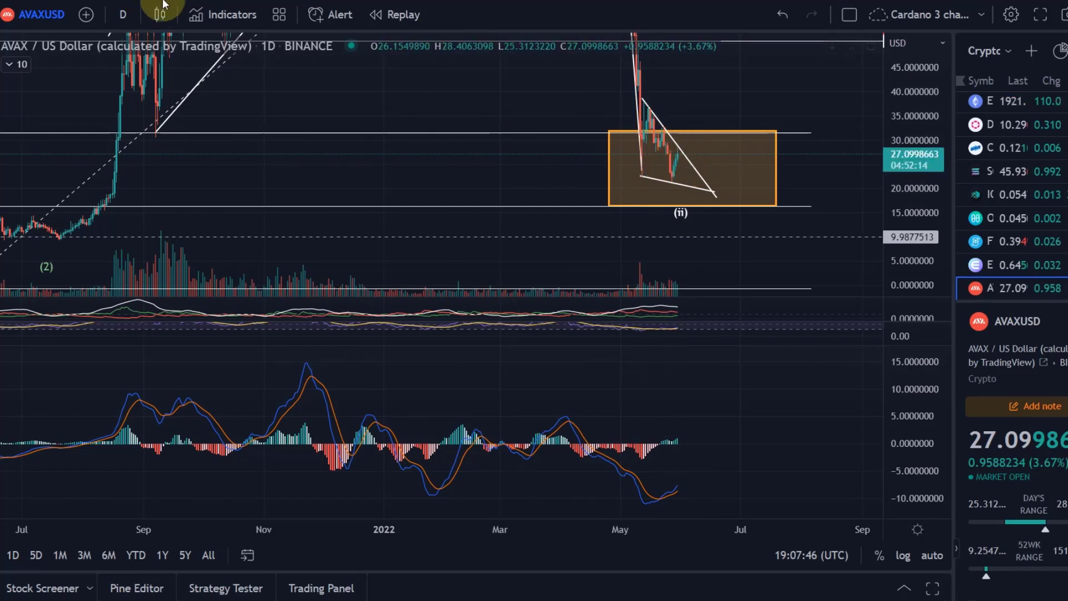
View the wedge on the 2-day interval, then return to daily candles
left_click(131, 12)
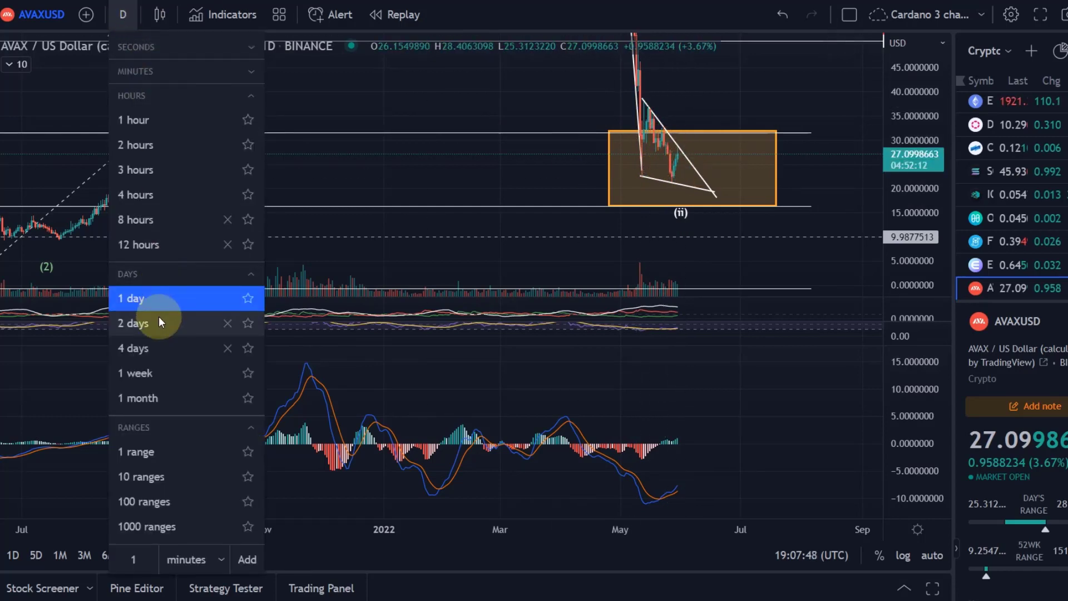
left_click(149, 328)
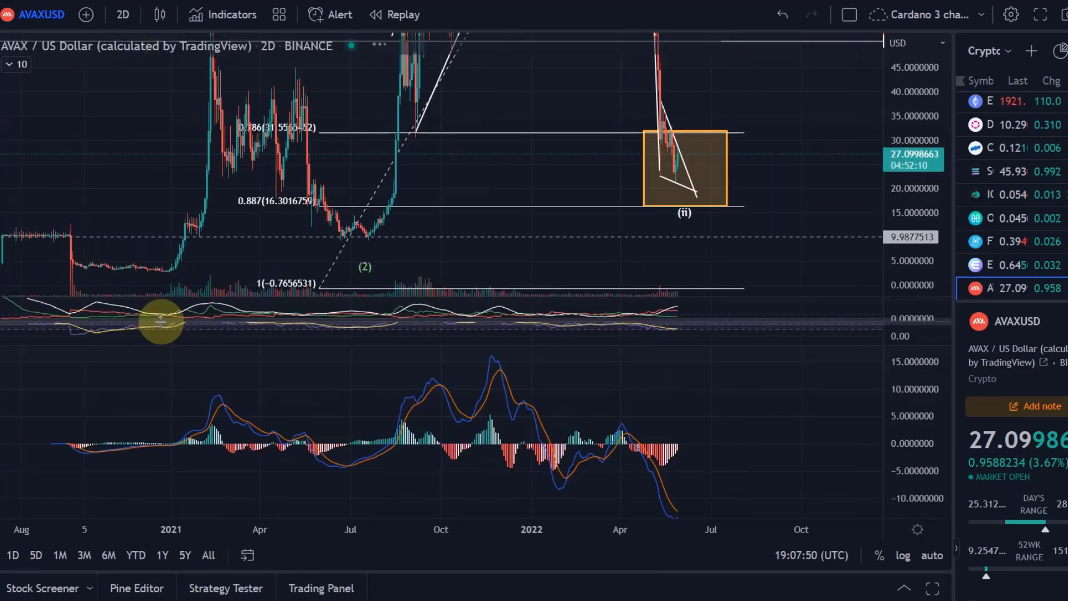
left_click(123, 14)
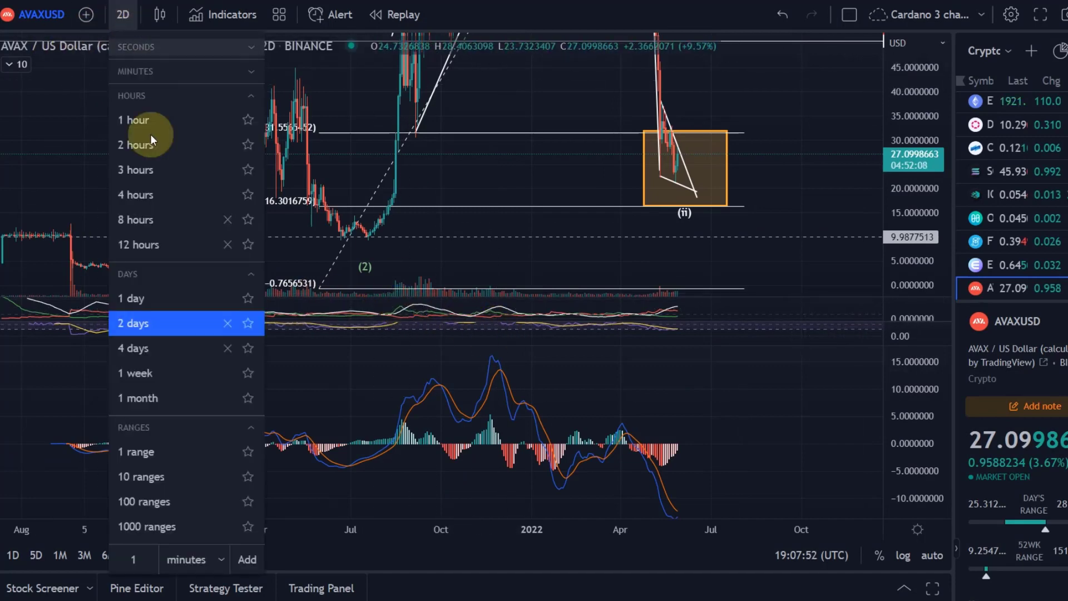
left_click(144, 298)
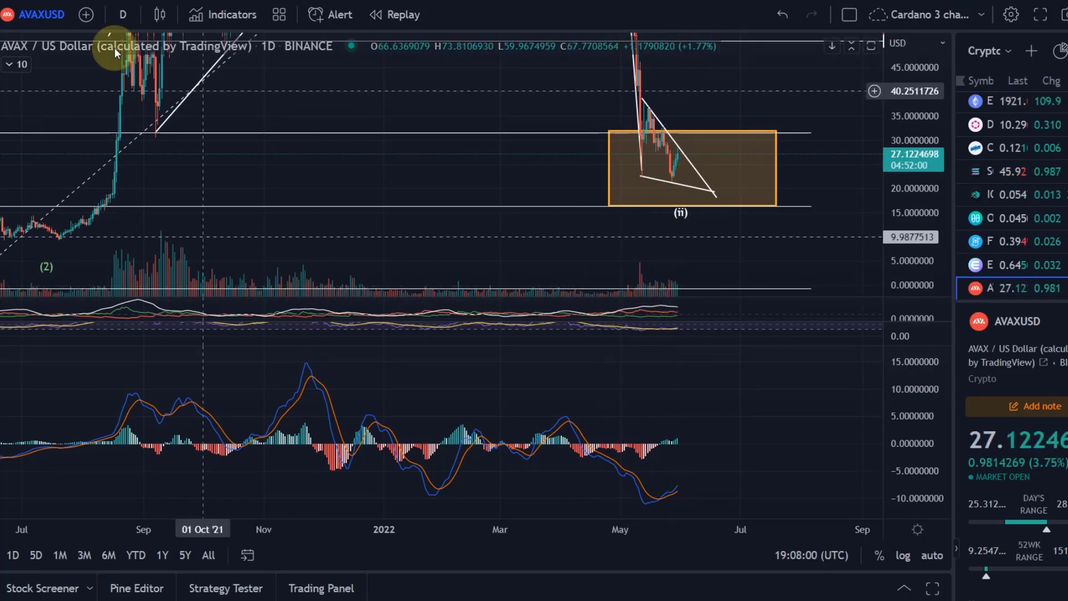
Step through 2 days to the 4-day interval and reposition the price chart
left_click(115, 19)
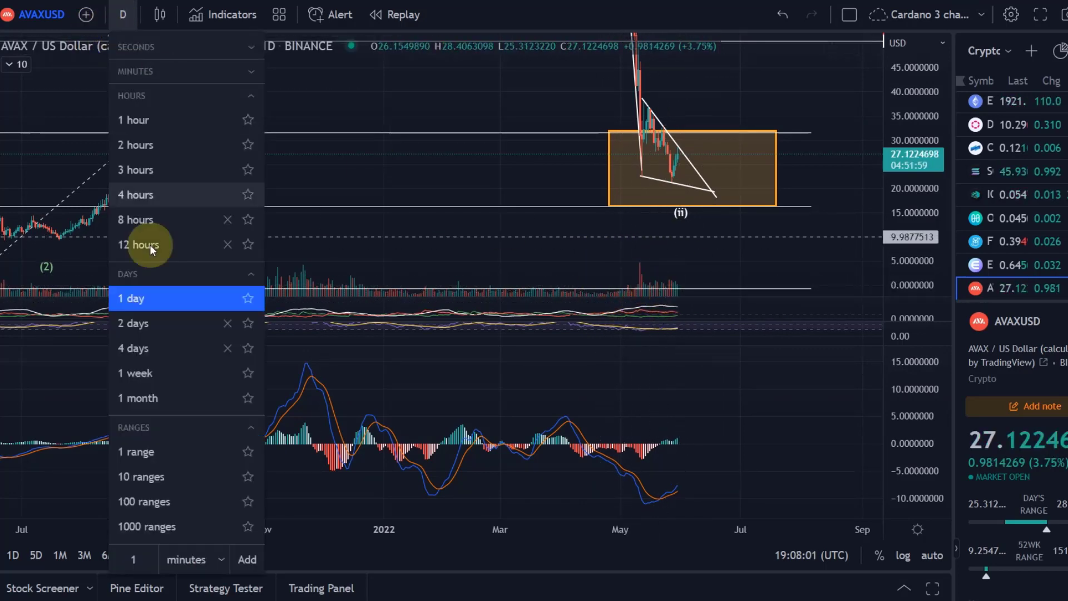
left_click(131, 321)
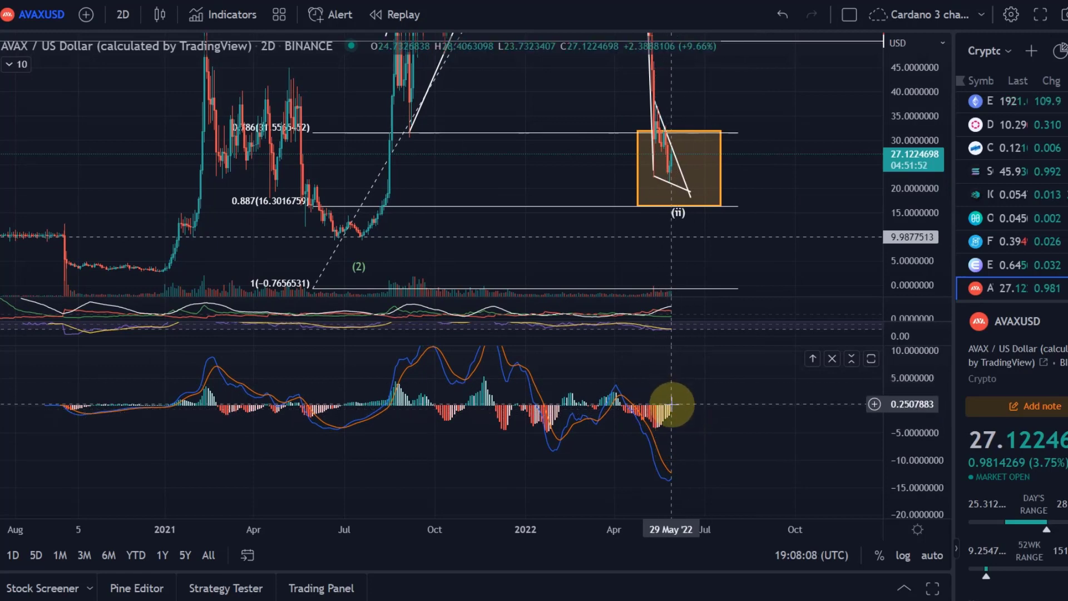
left_click(122, 16)
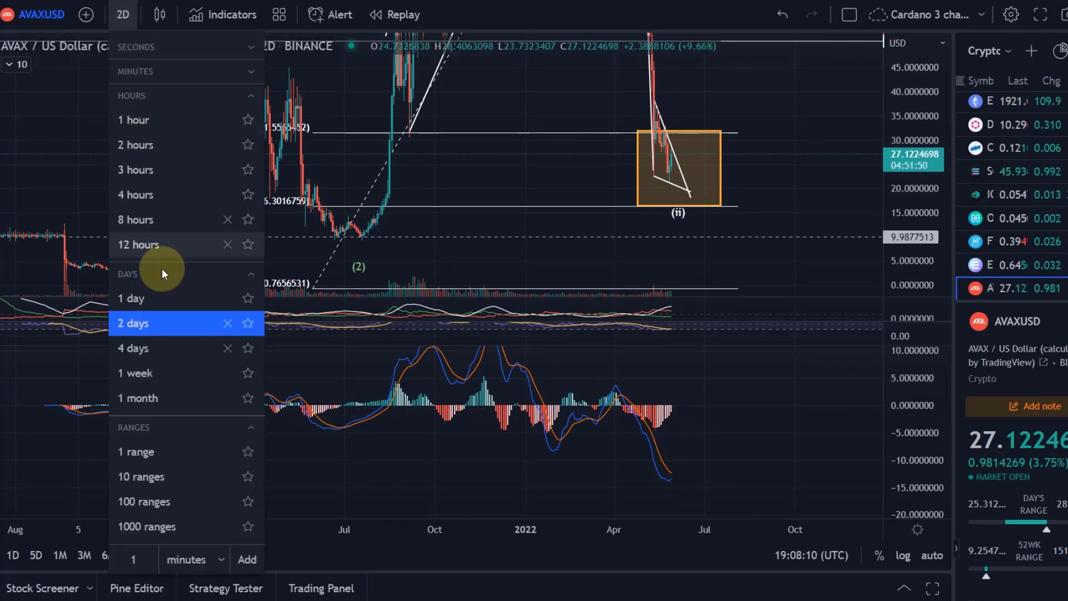
left_click(139, 348)
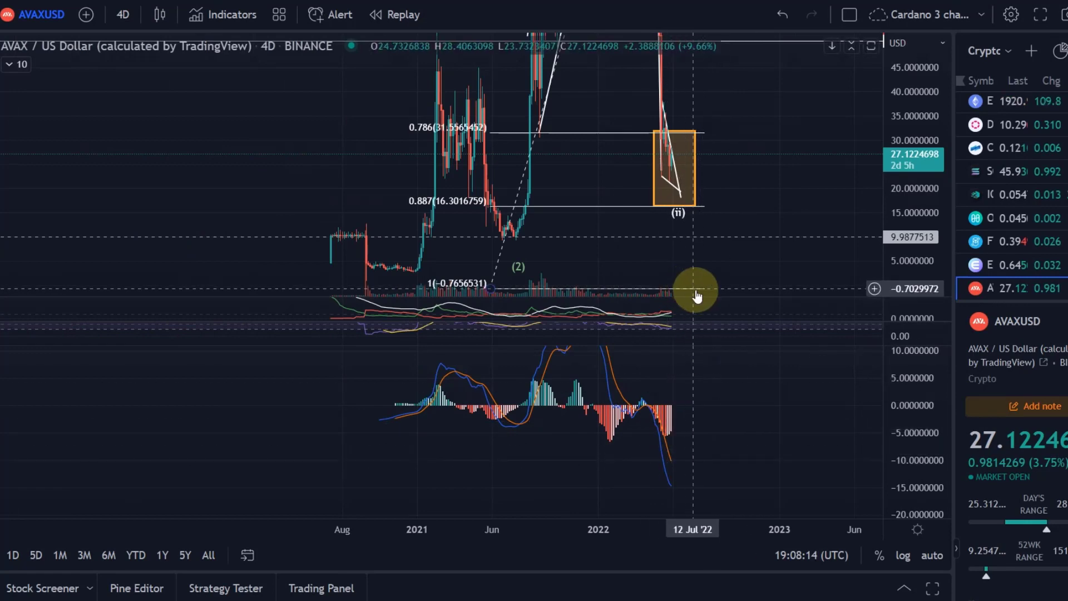
left_click_drag(697, 291, 701, 198)
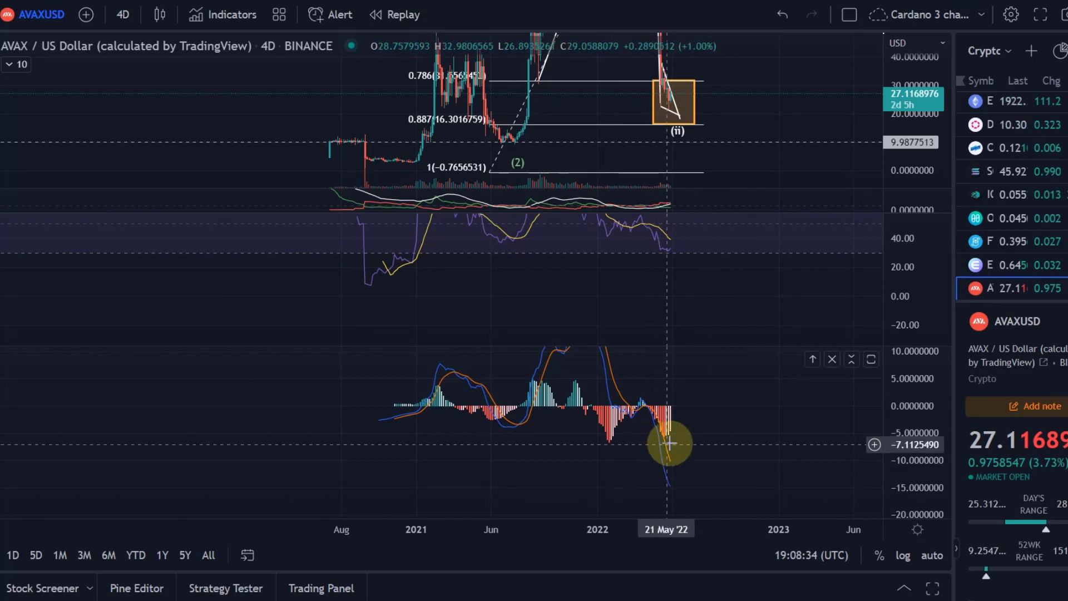
left_click_drag(574, 181, 610, 247)
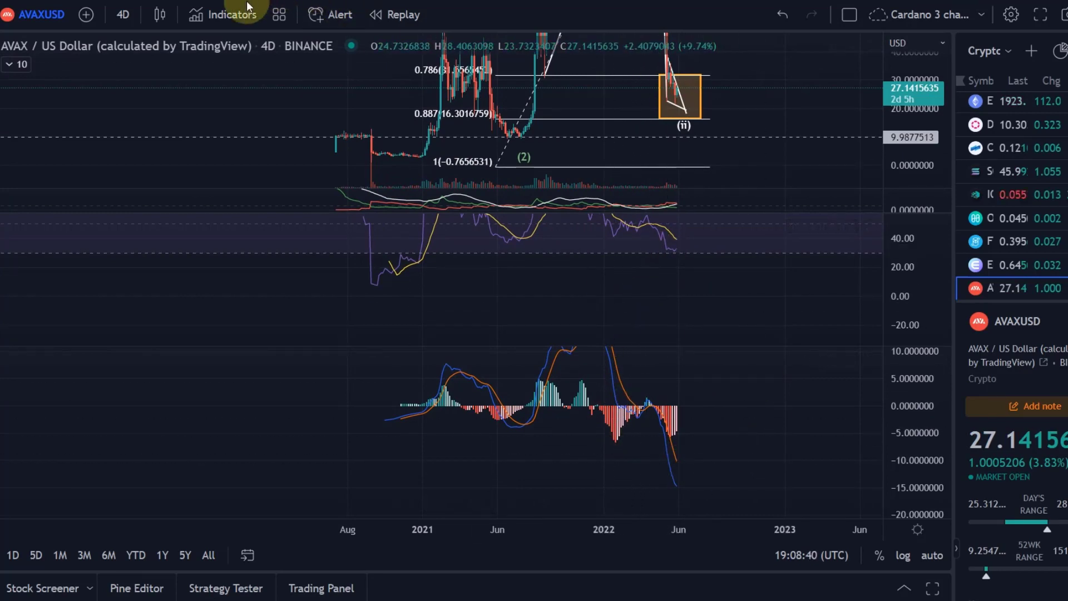
left_click(123, 15)
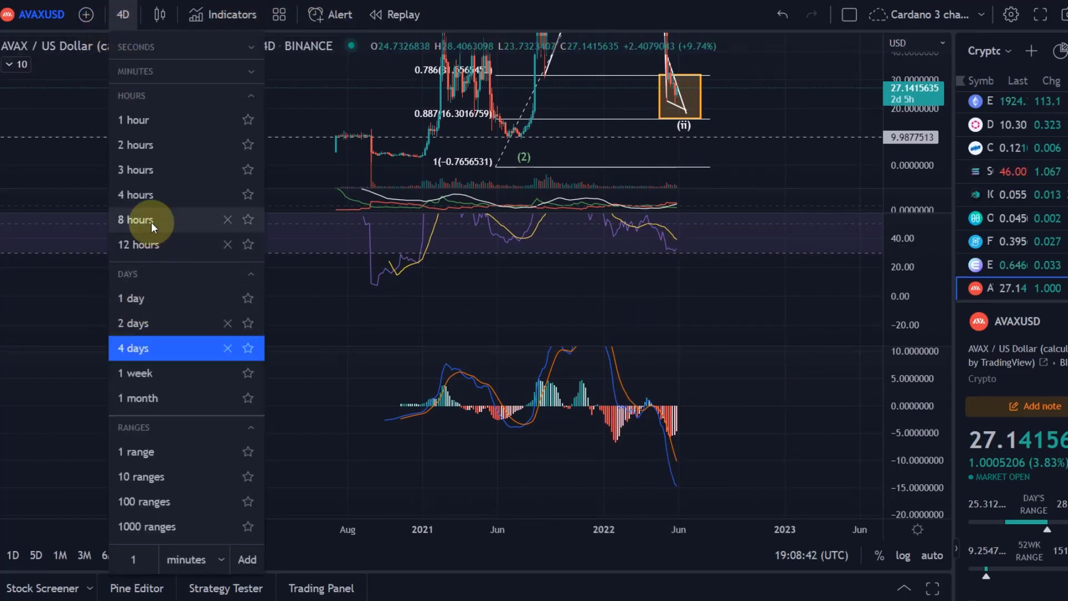
Switch AVAX back to the 1-day interval and resize the RSI, MACD and main price panes
left_click(166, 290)
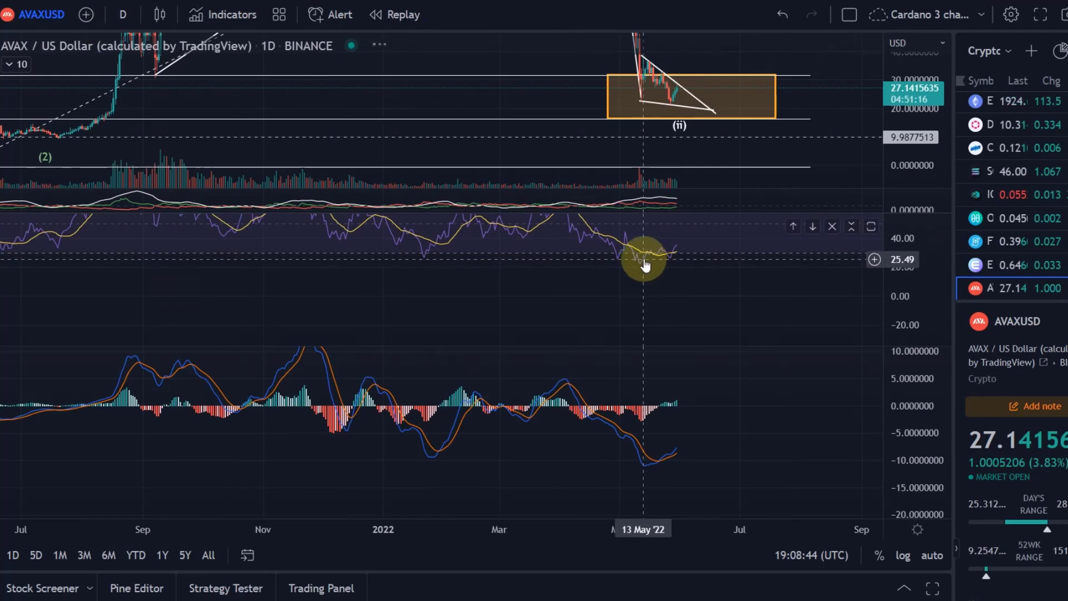
left_click_drag(662, 345, 686, 441)
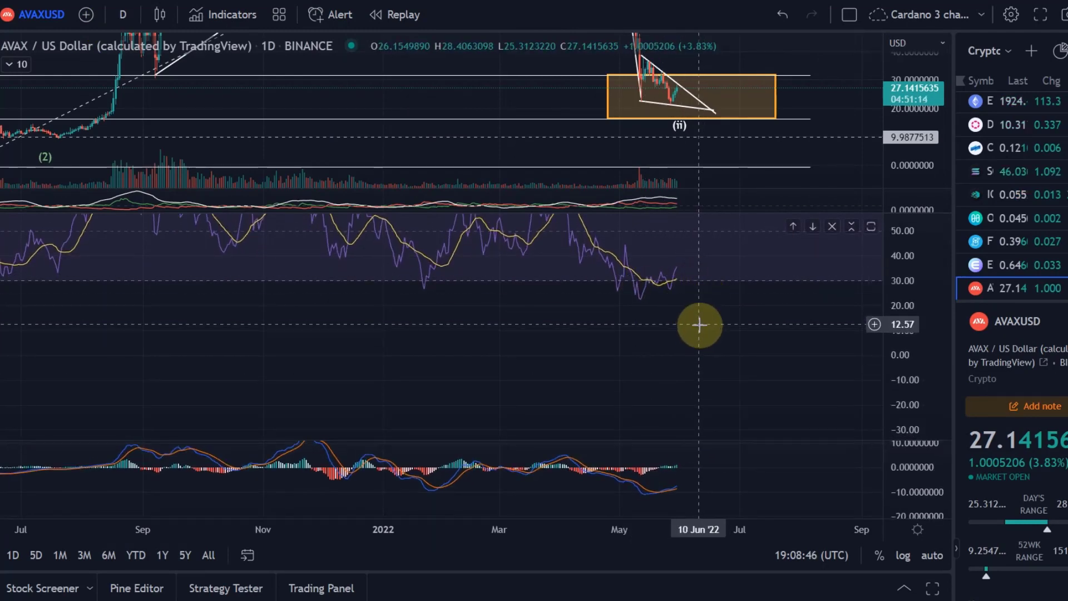
left_click_drag(698, 322, 698, 434)
left_click_drag(692, 213, 700, 408)
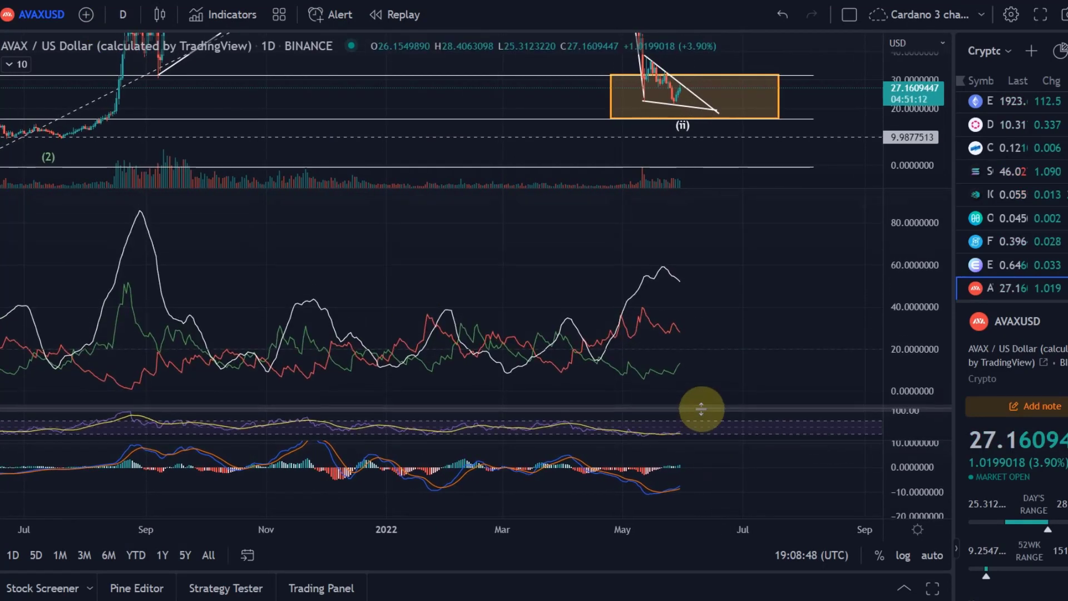
left_click_drag(695, 178, 668, 384)
Compress the price scale and zoom out to reveal the 2020–2021 history and earlier highs
left_click_drag(918, 167, 919, 358)
scroll(764, 240, "down", 3)
left_click_drag(764, 240, 675, 278)
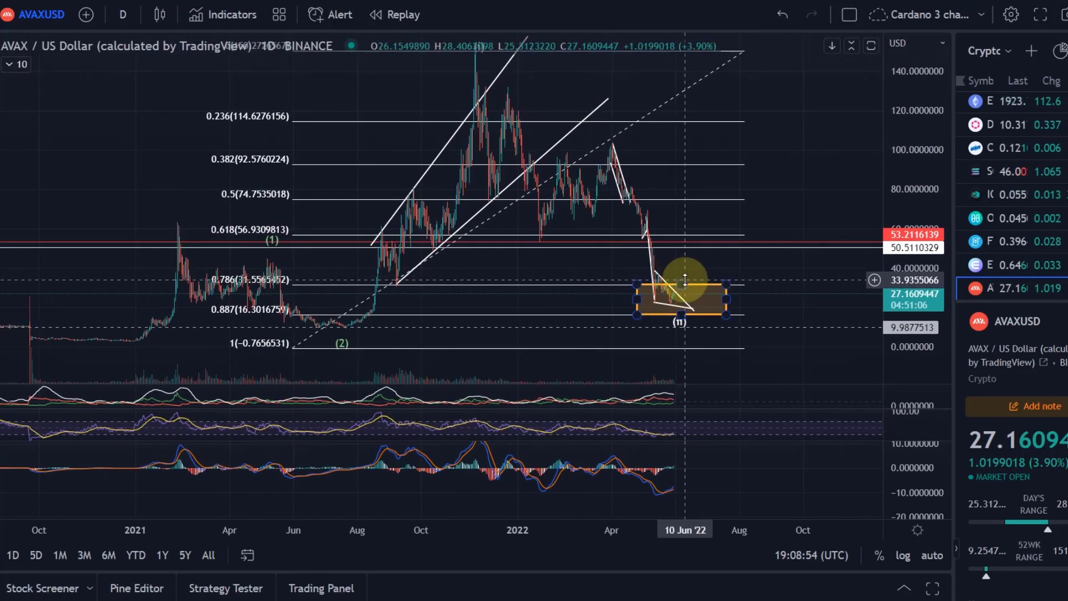